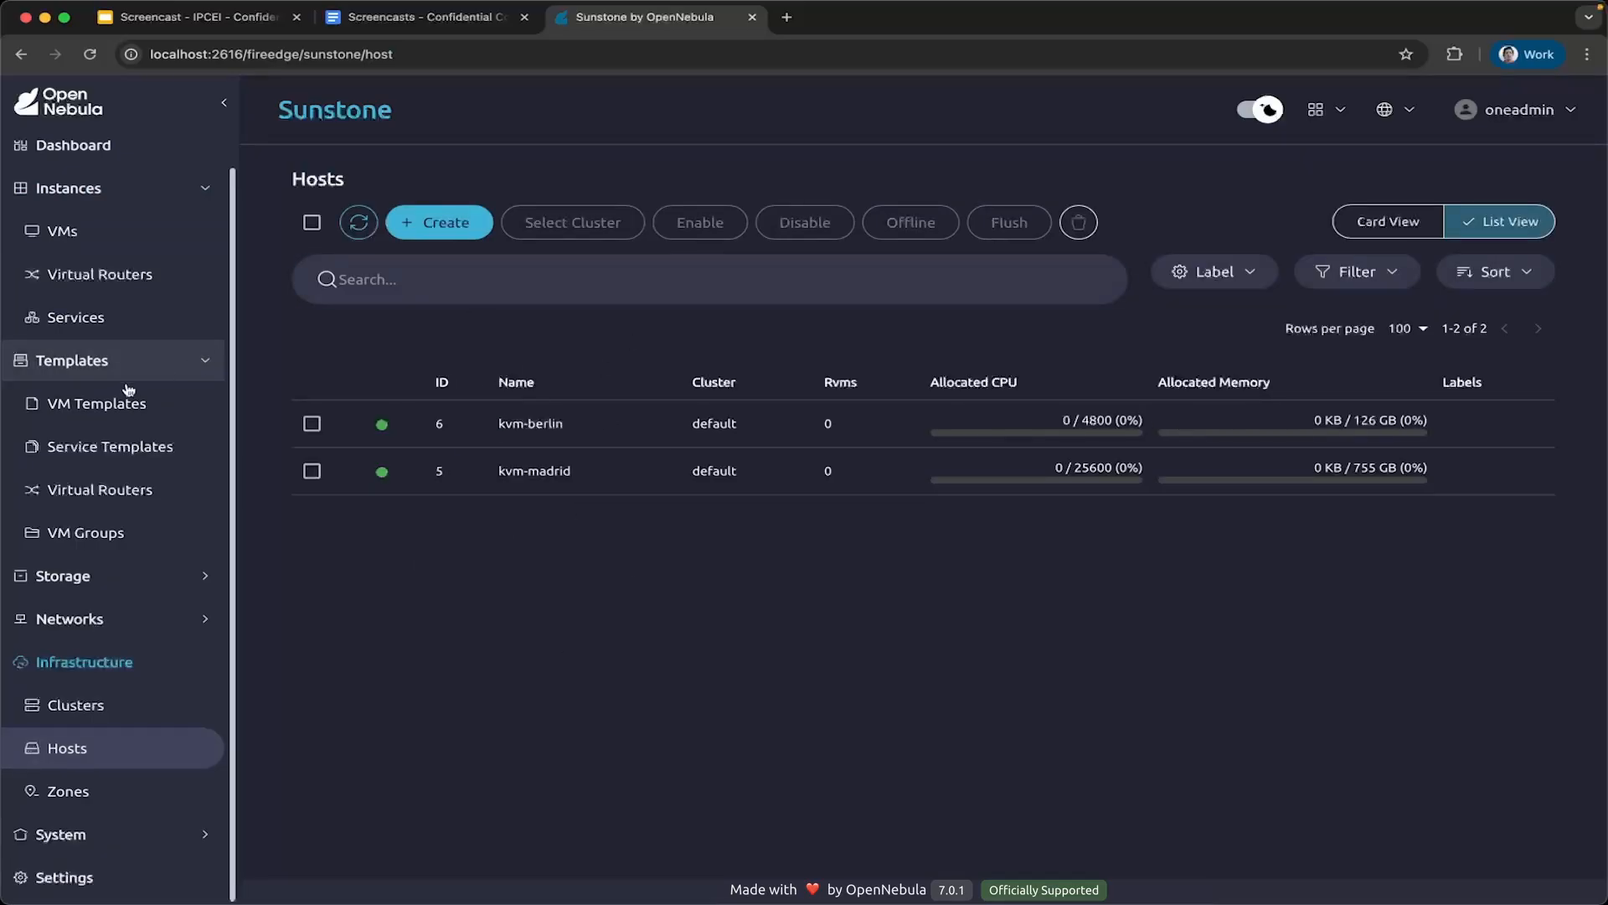
Examine the ConfidentialVM template's definition, including its SCHED_REQUIREMENTS line, and return to the VM template list.
click(102, 403)
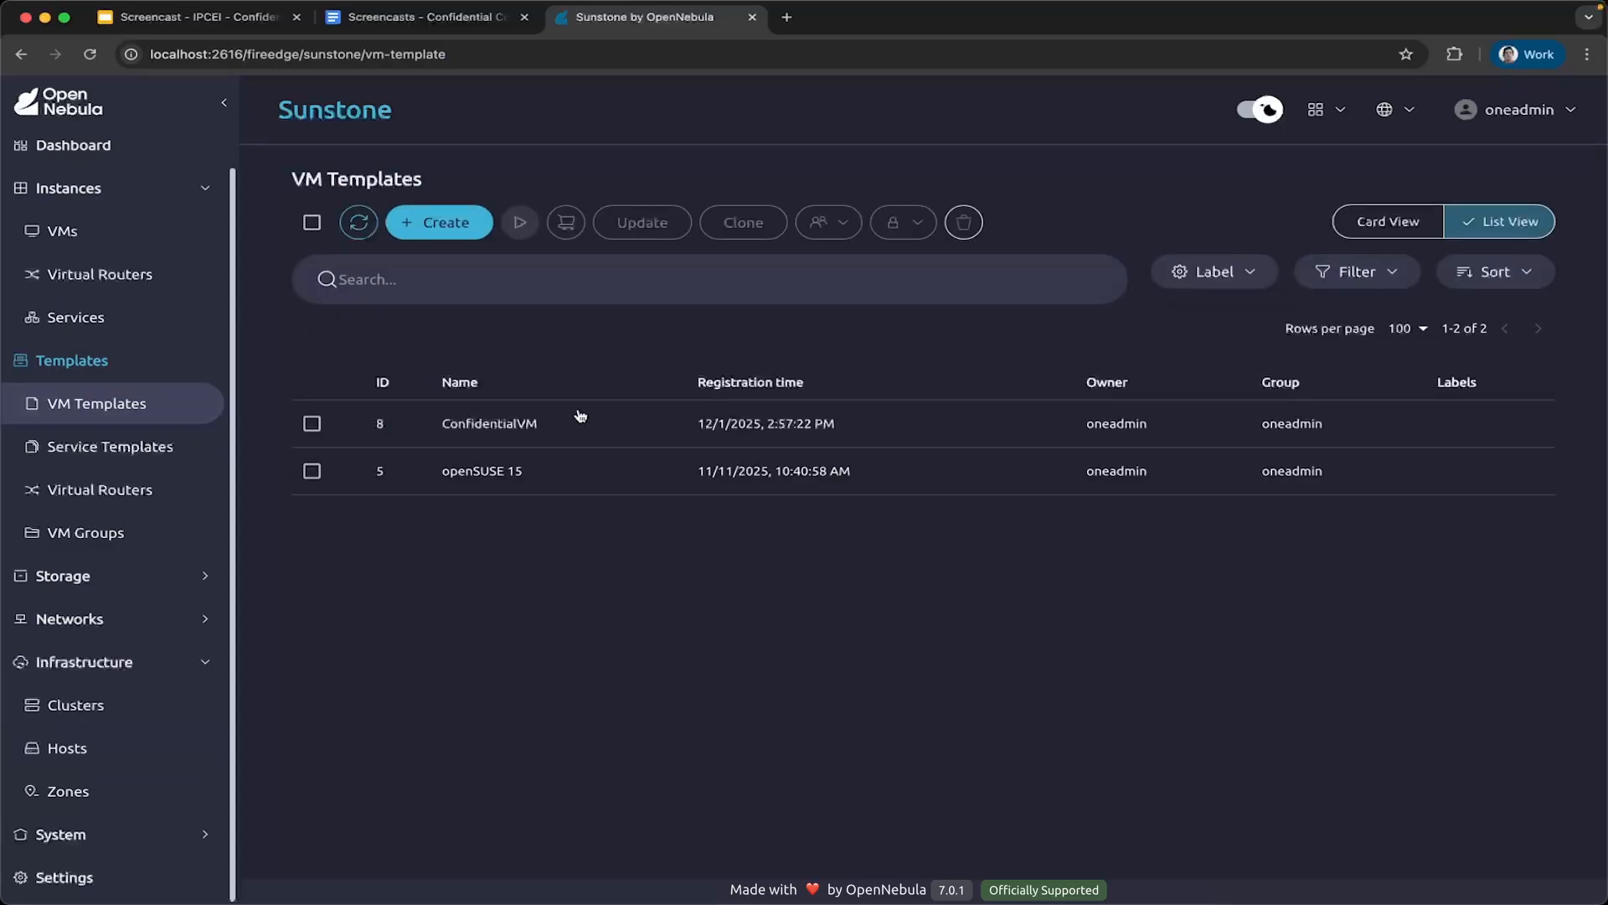
click(531, 423)
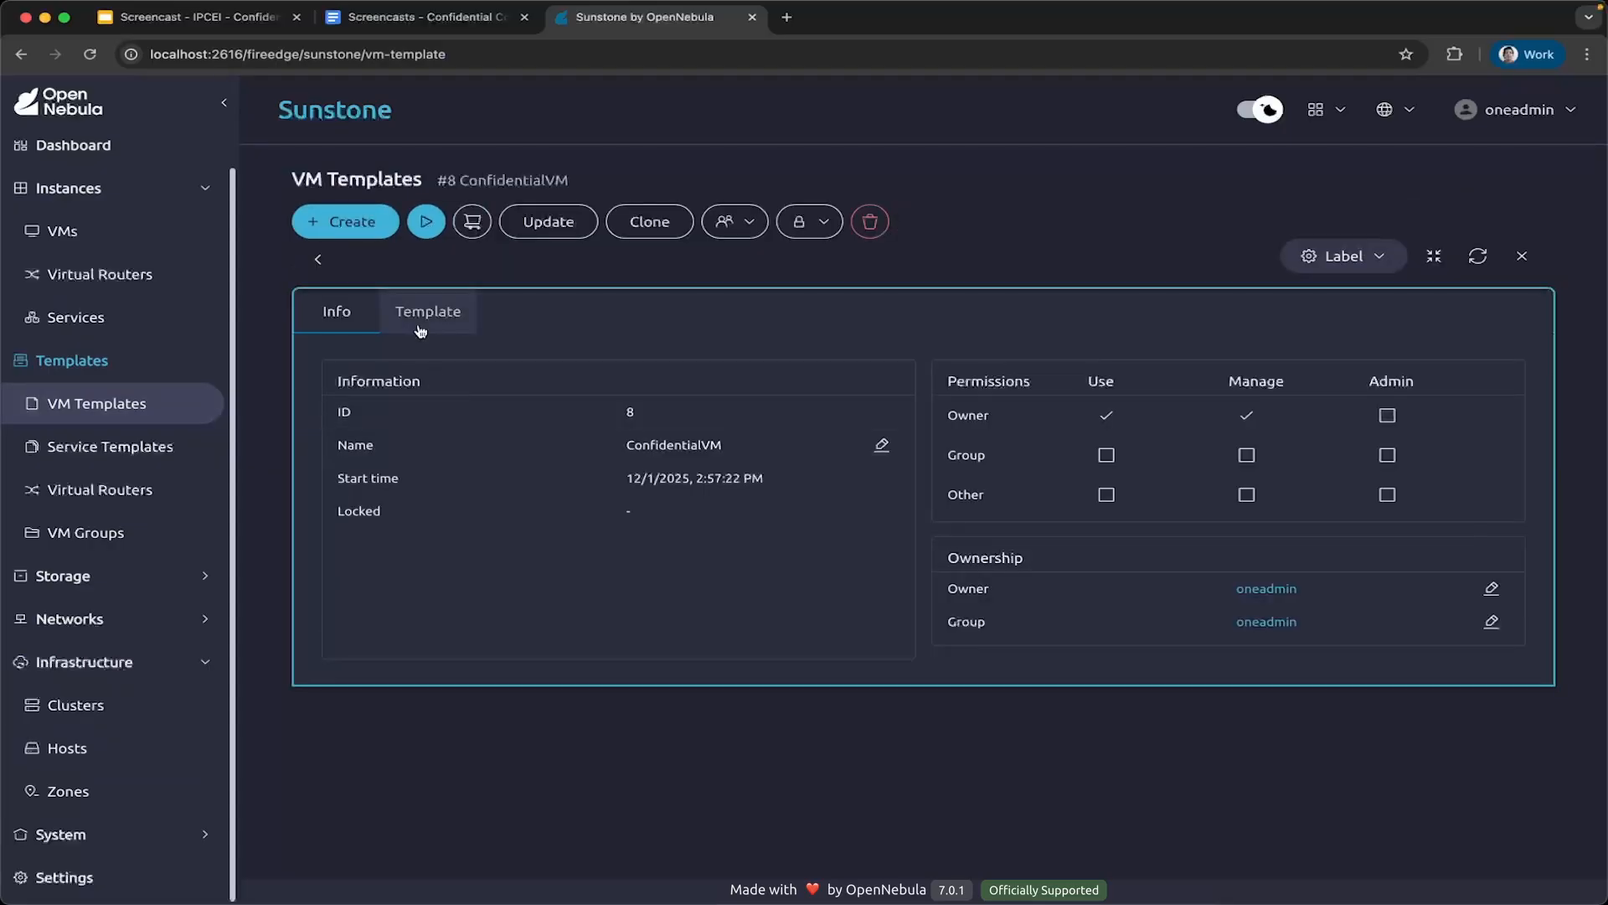
click(423, 317)
scroll(619, 704, down, 5)
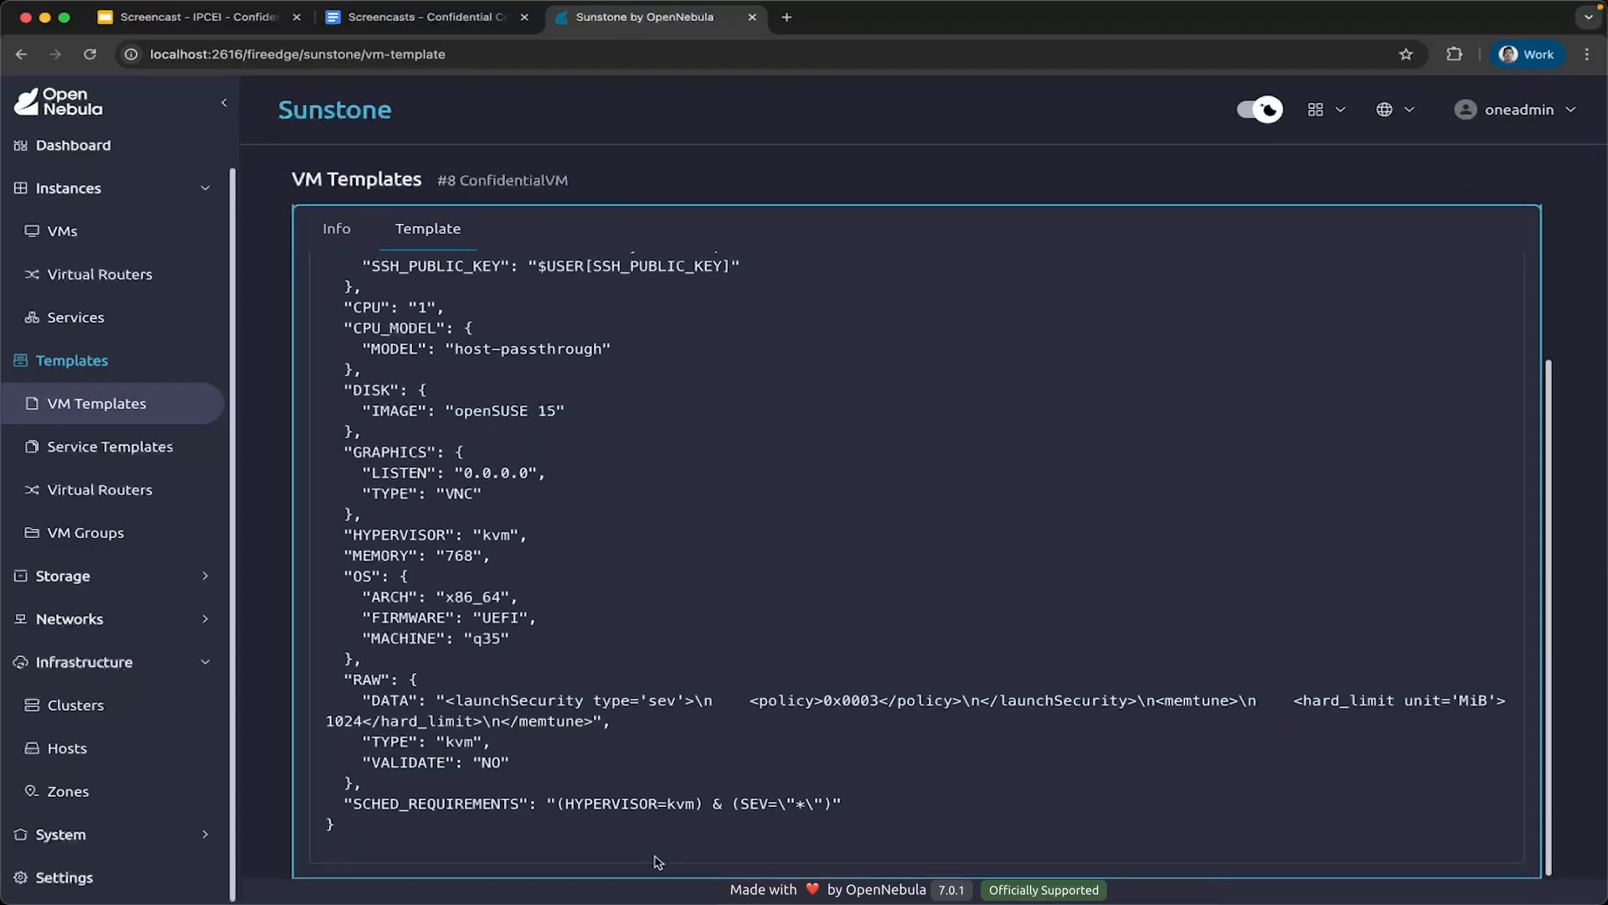
drag(862, 806, 327, 806)
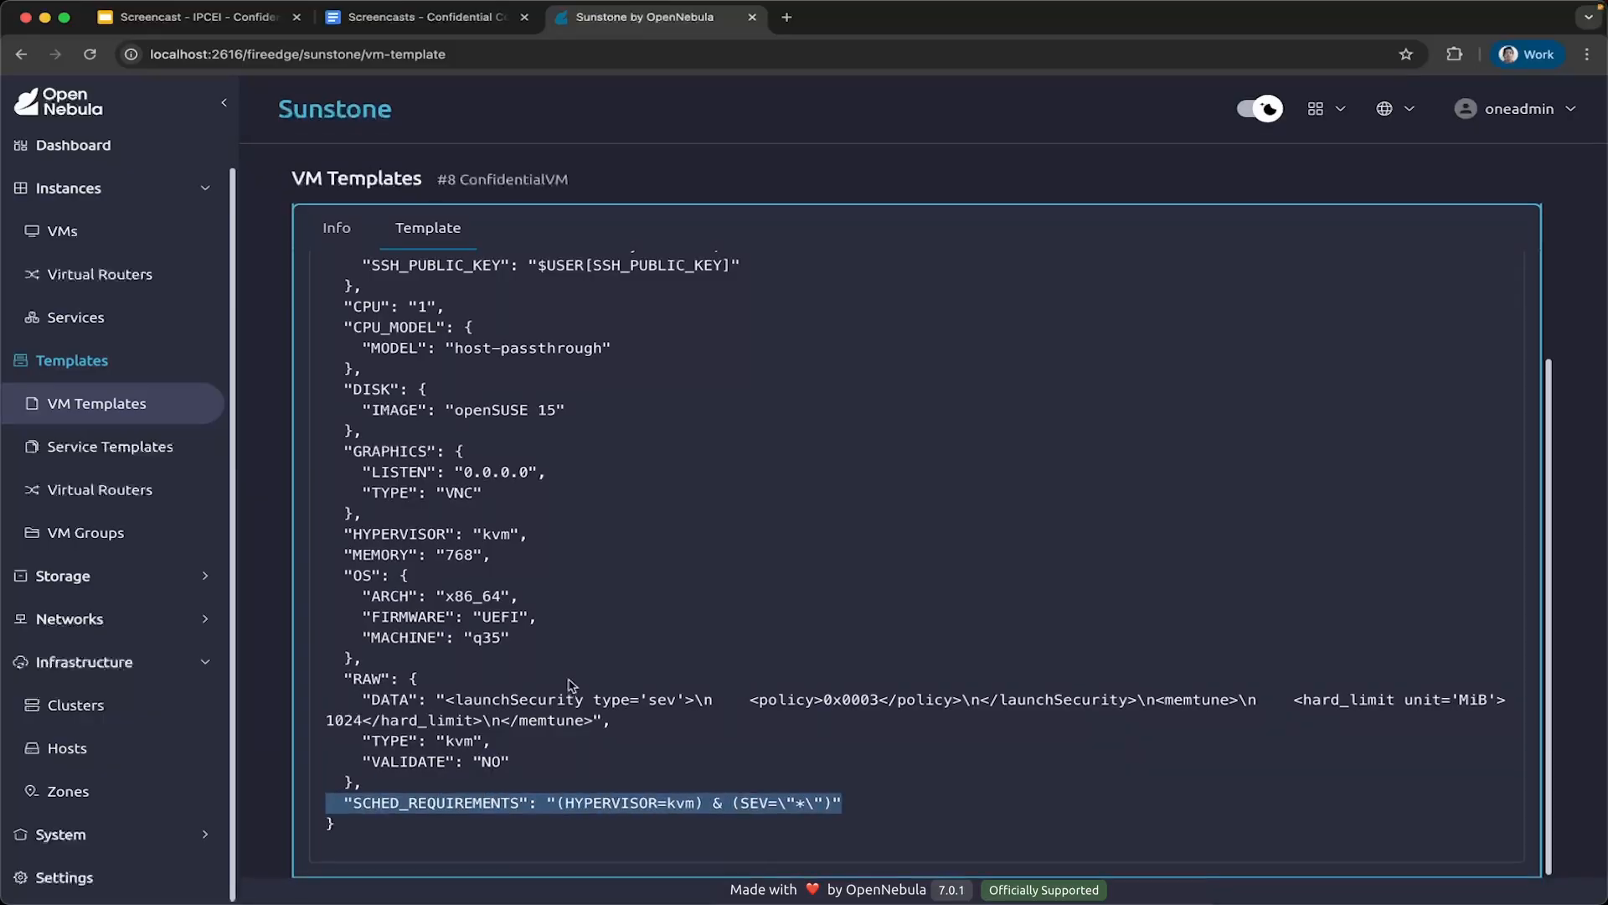
scroll(743, 586, up, 5)
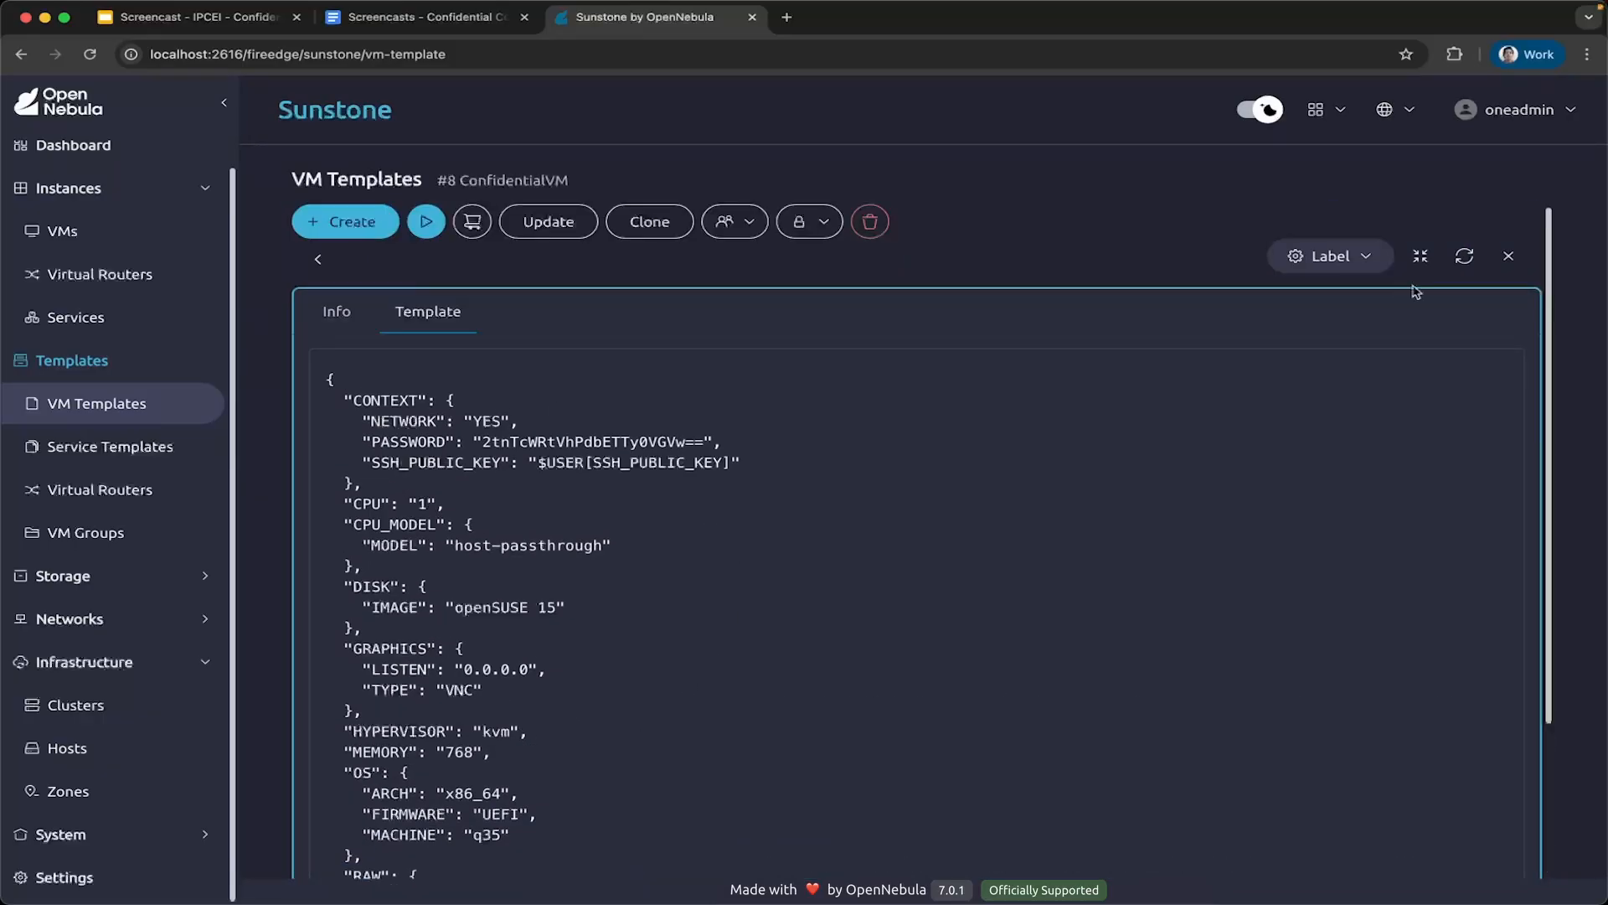
click(1509, 254)
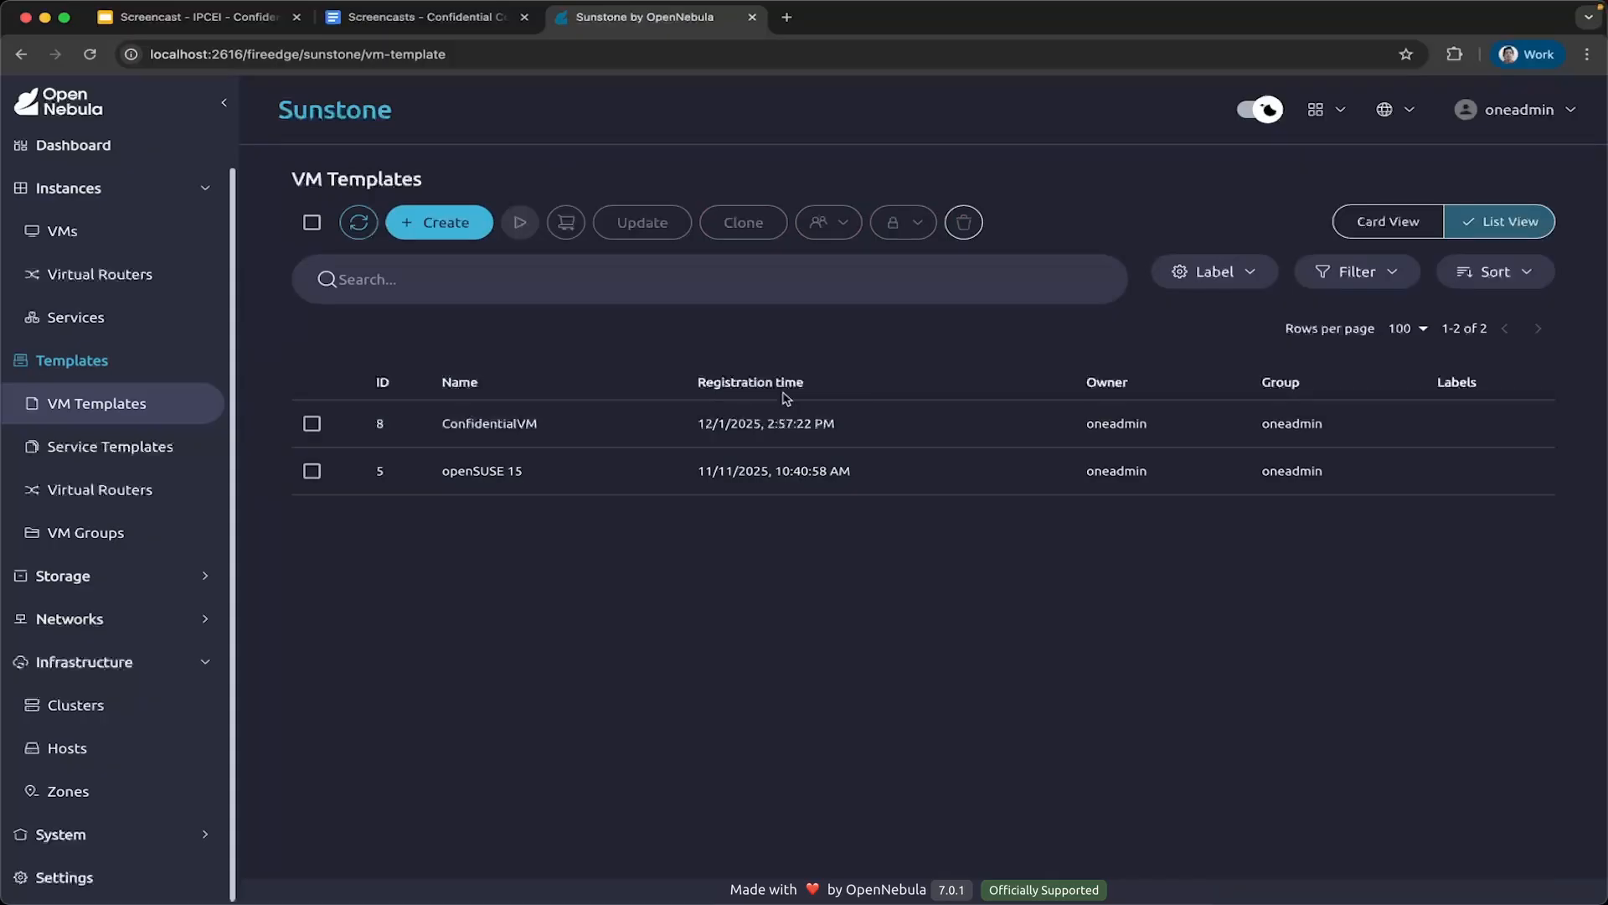
Create 2 VM instances from the ConfidentialVM template, keeping the default advanced options.
click(51, 237)
click(452, 224)
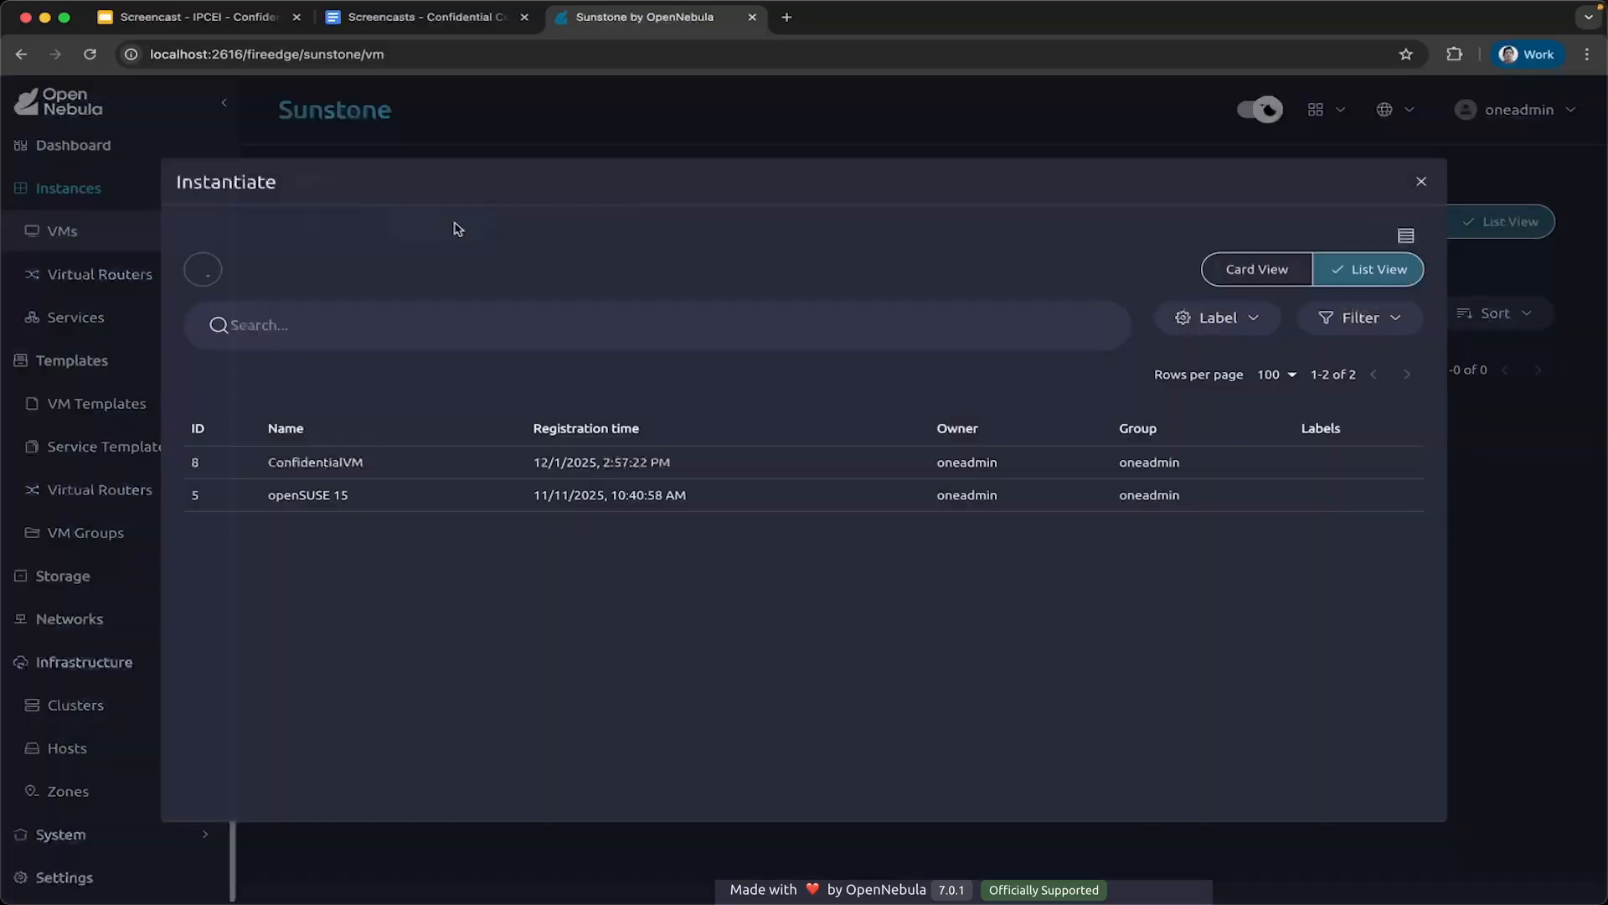
click(421, 466)
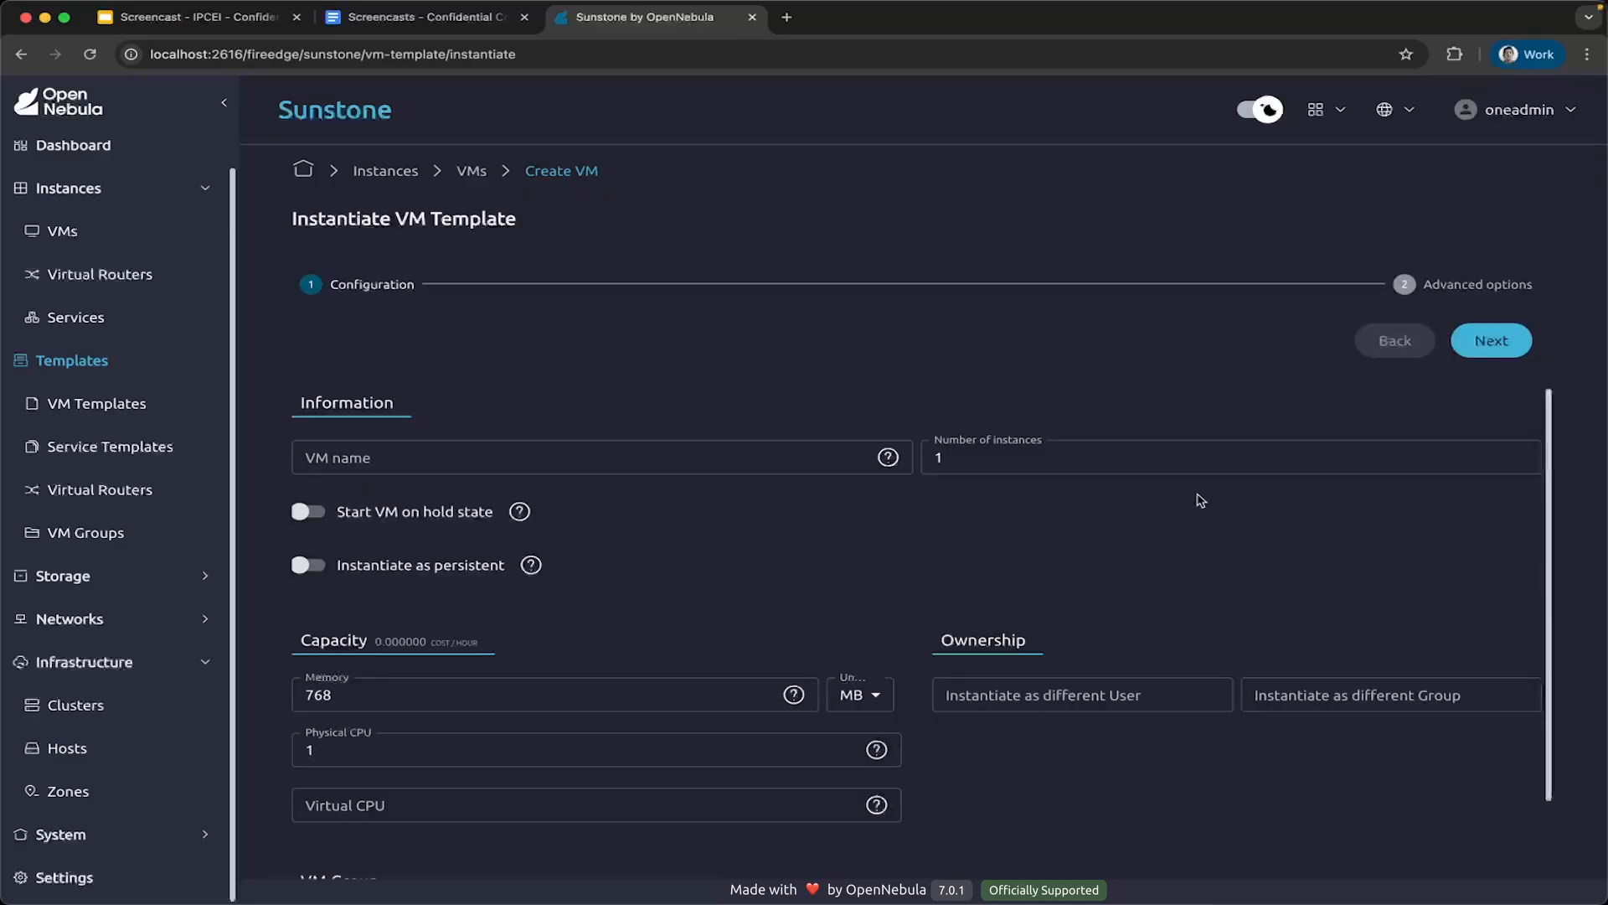
double_click(1097, 461)
text(2)
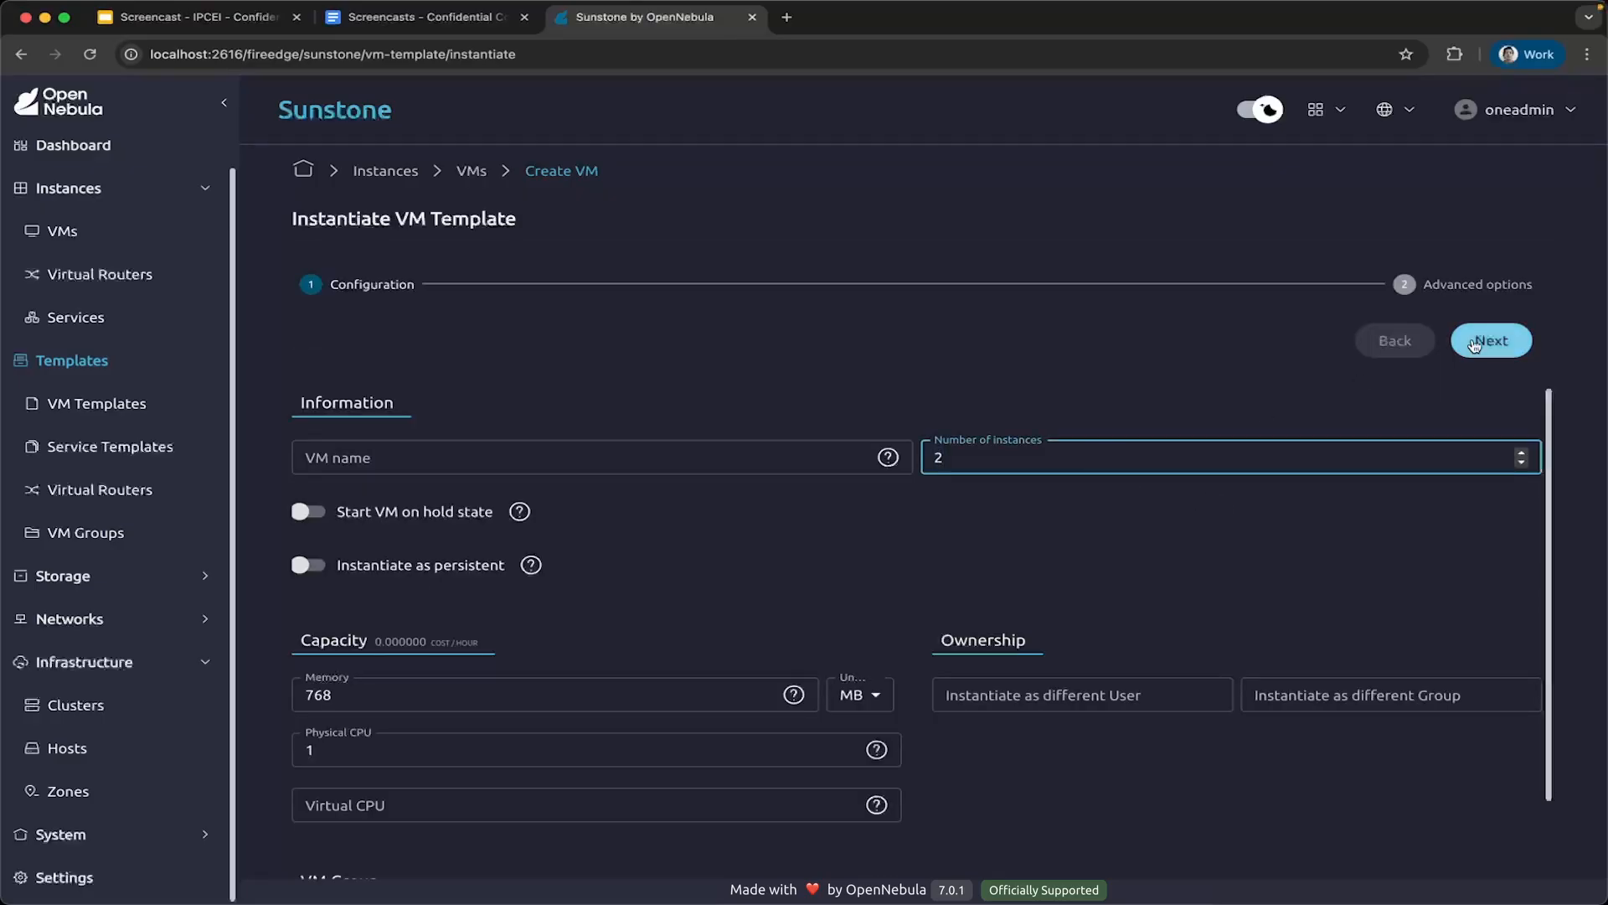
click(1476, 343)
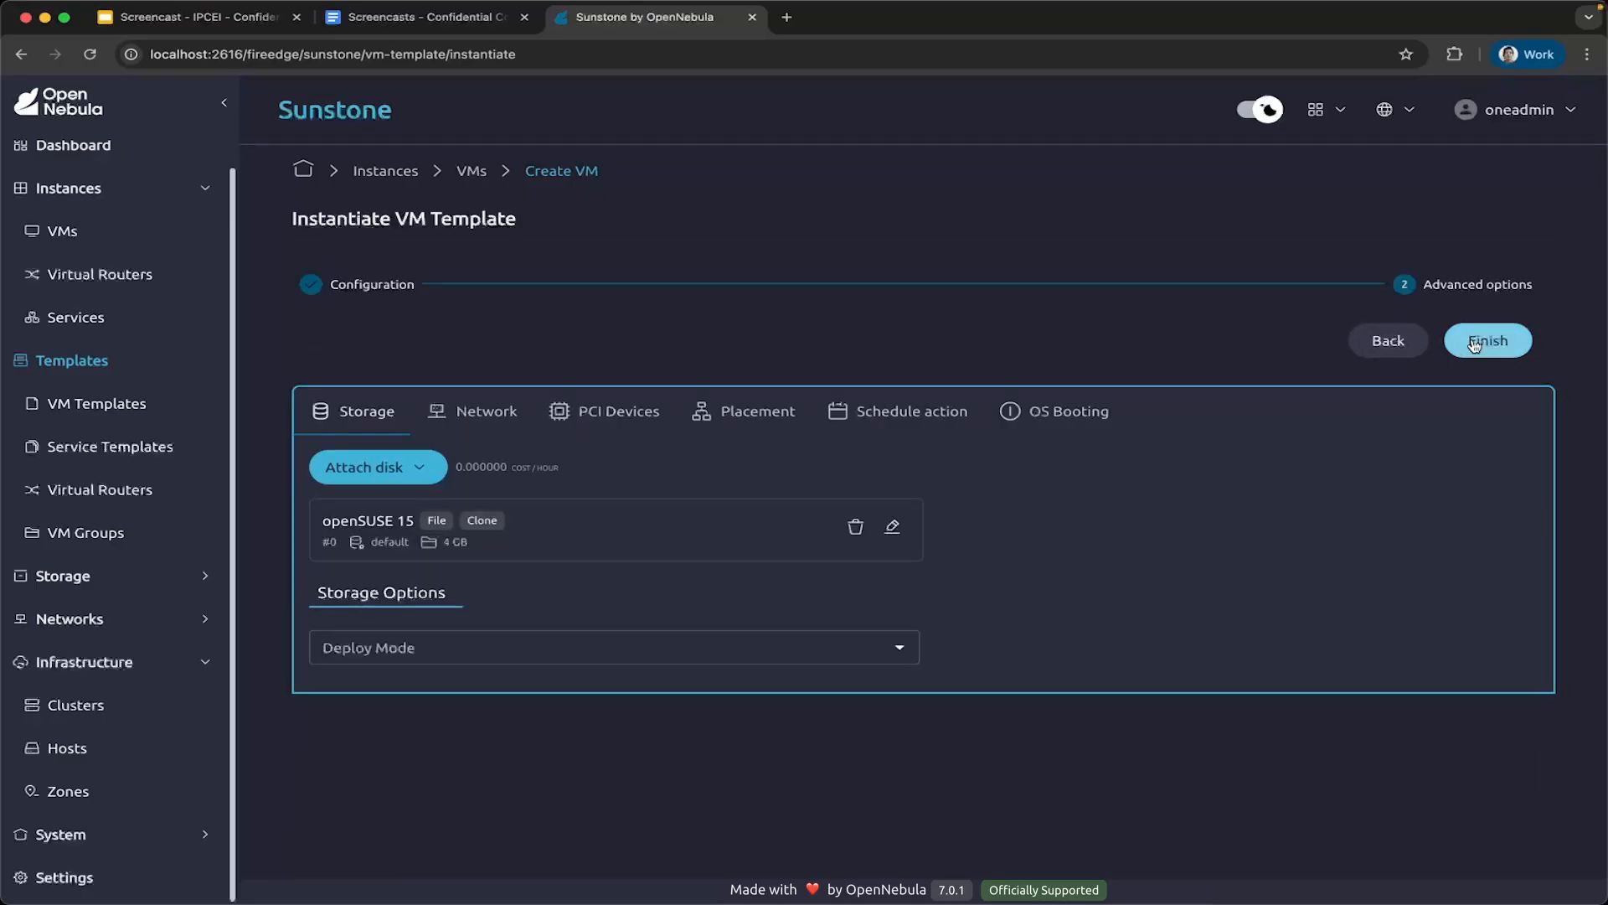
click(1475, 344)
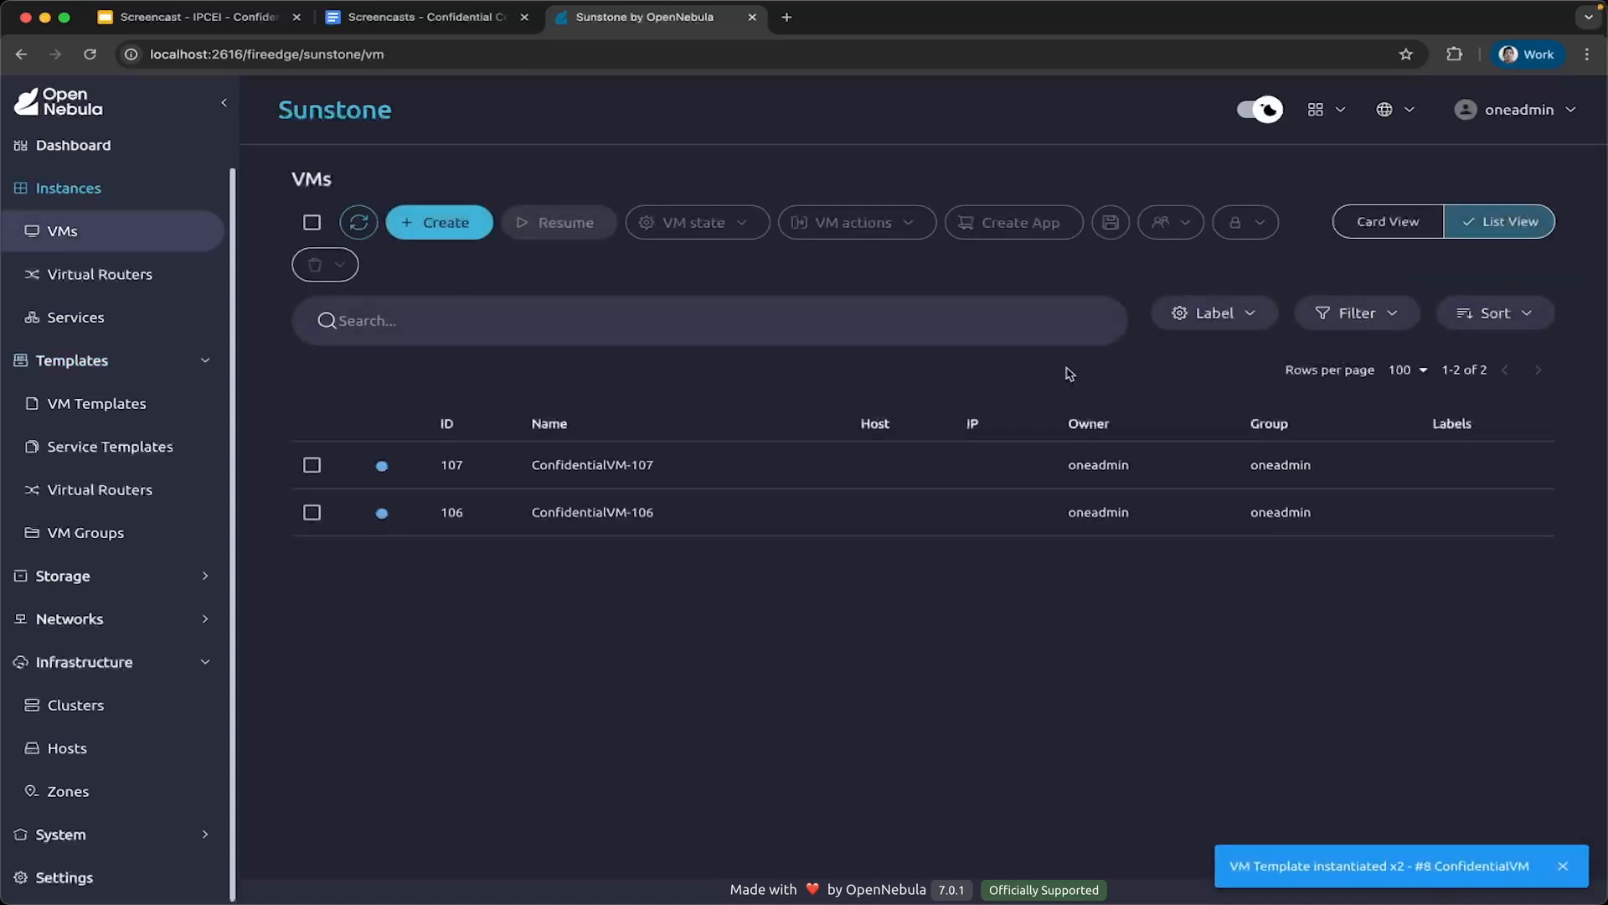
Create 2 VM instances from the openSUSE 15 template, keeping the default advanced options.
click(448, 223)
click(452, 499)
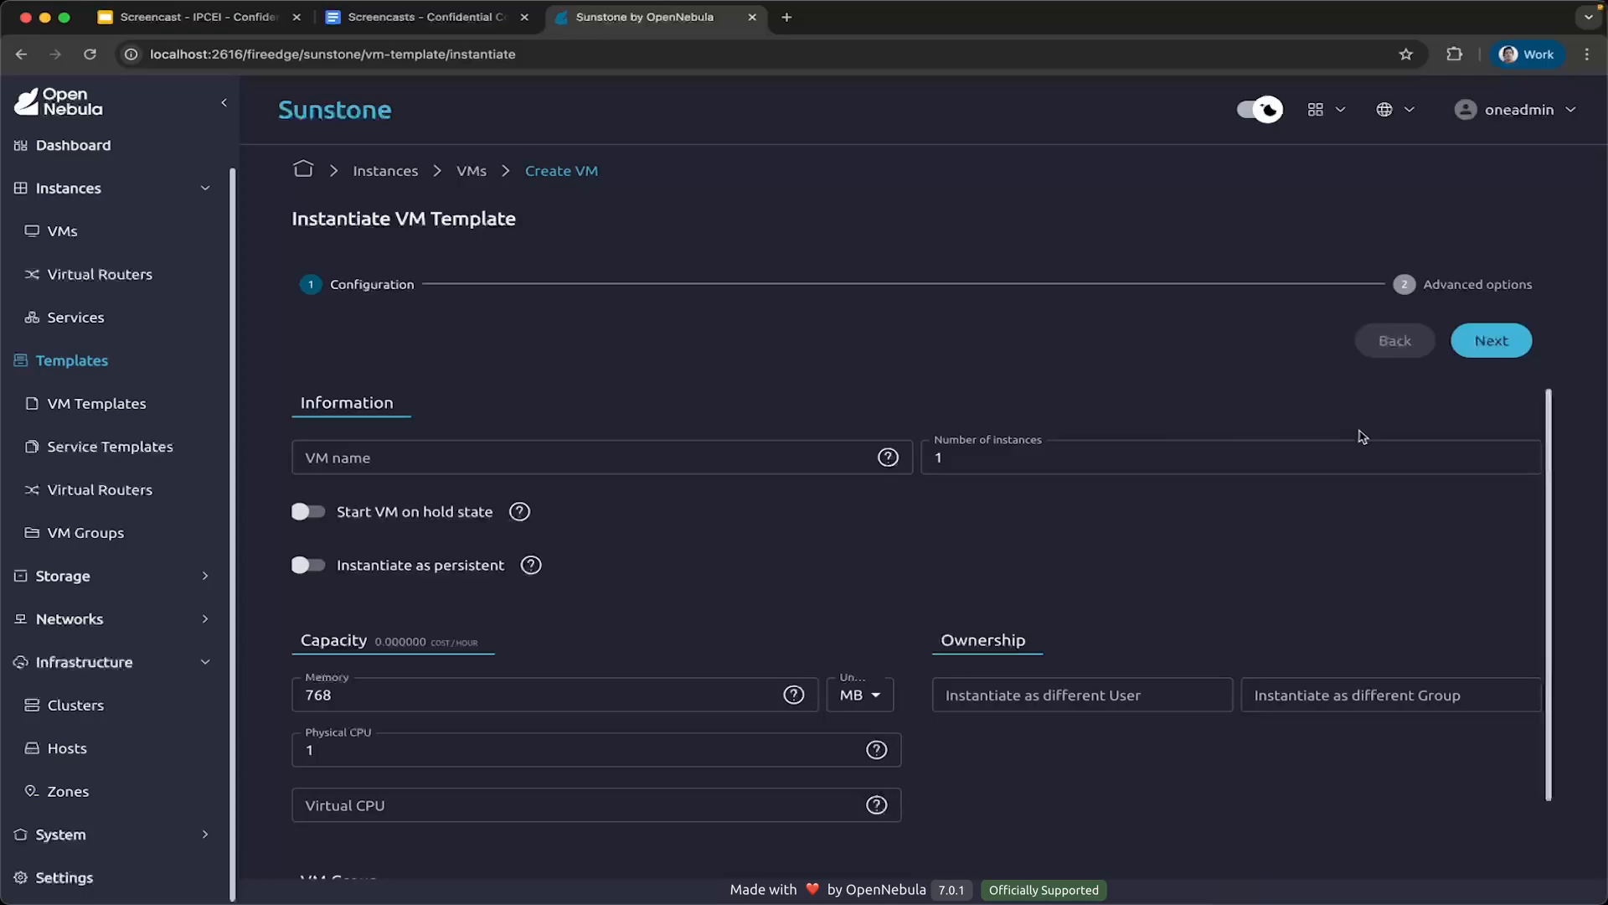
double_click(1156, 459)
text(2)
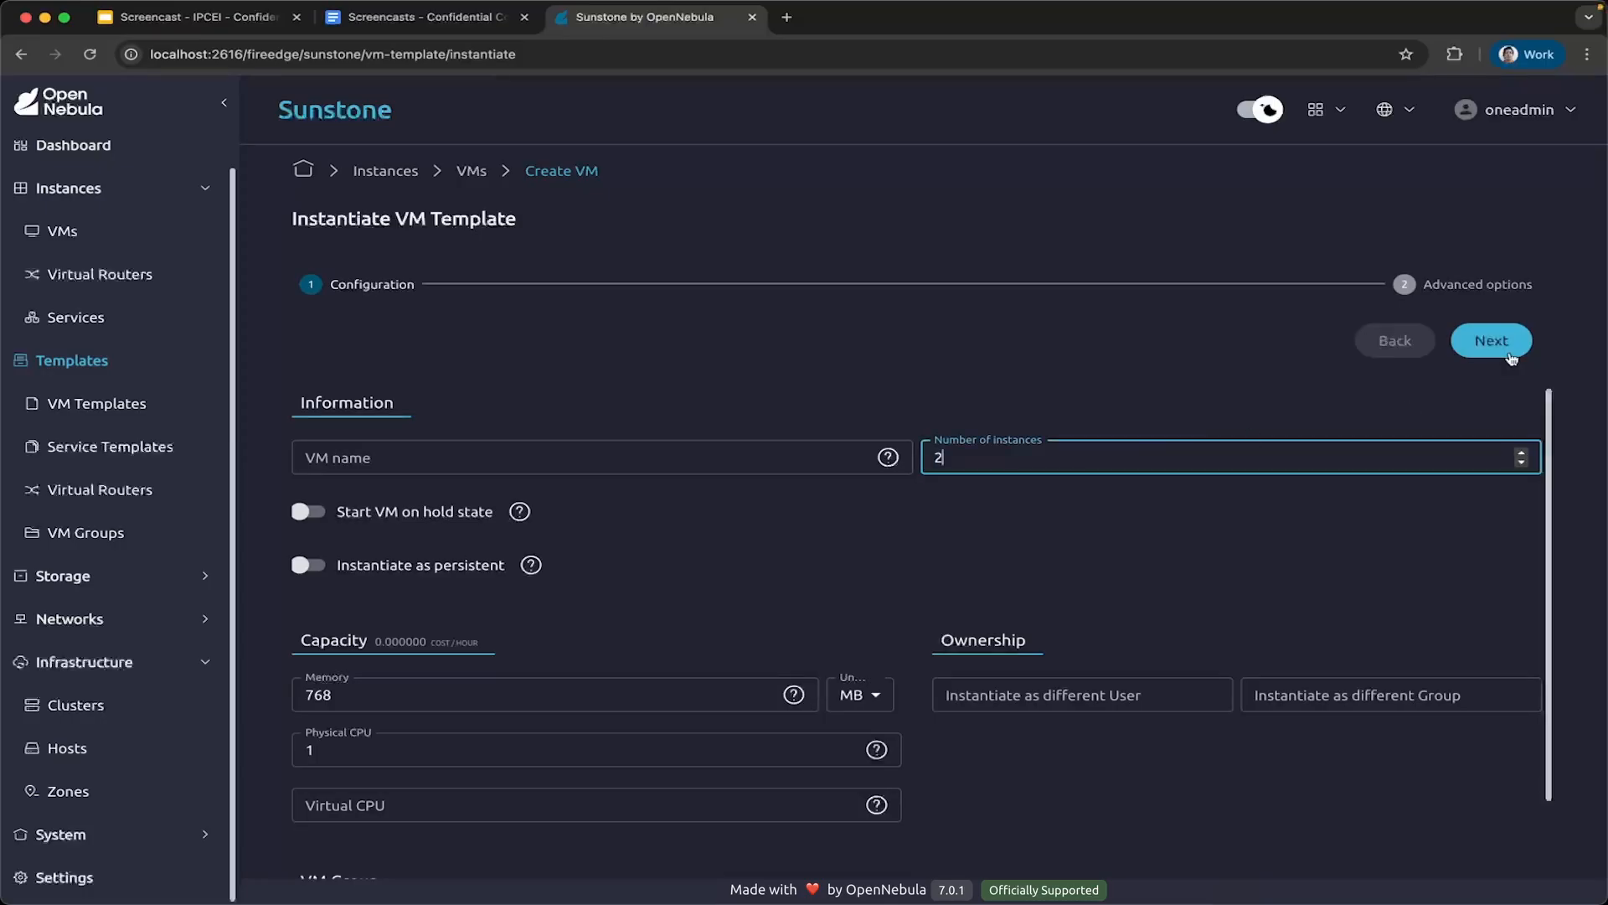
click(1511, 358)
click(1499, 352)
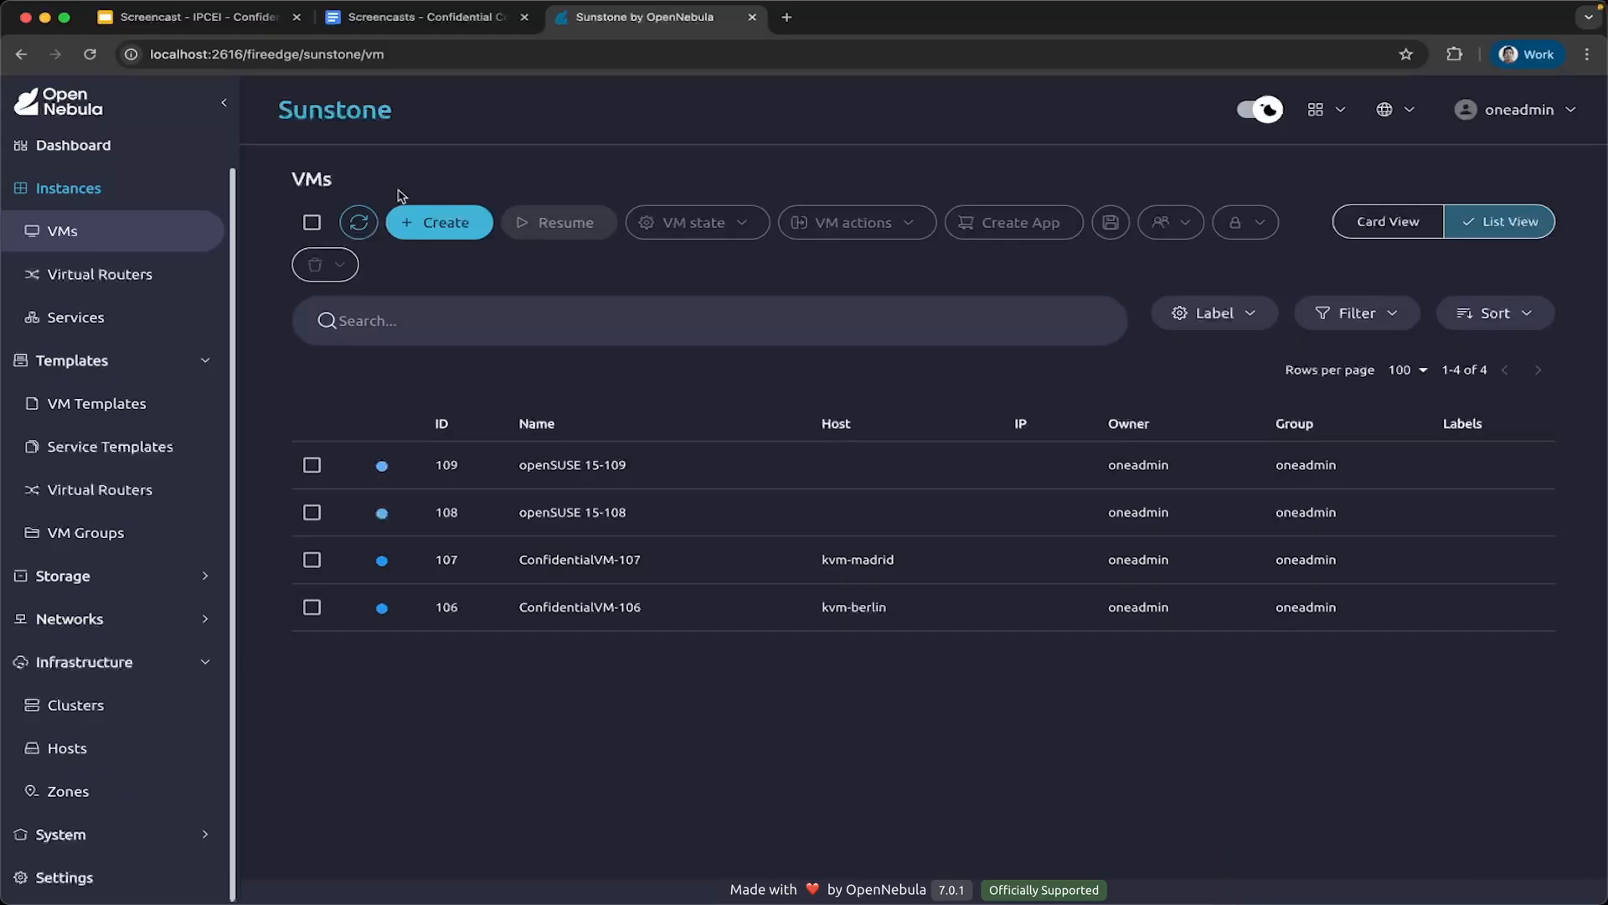
Refresh the VM list and open the VNC console of ConfidentialVM-106.
click(360, 223)
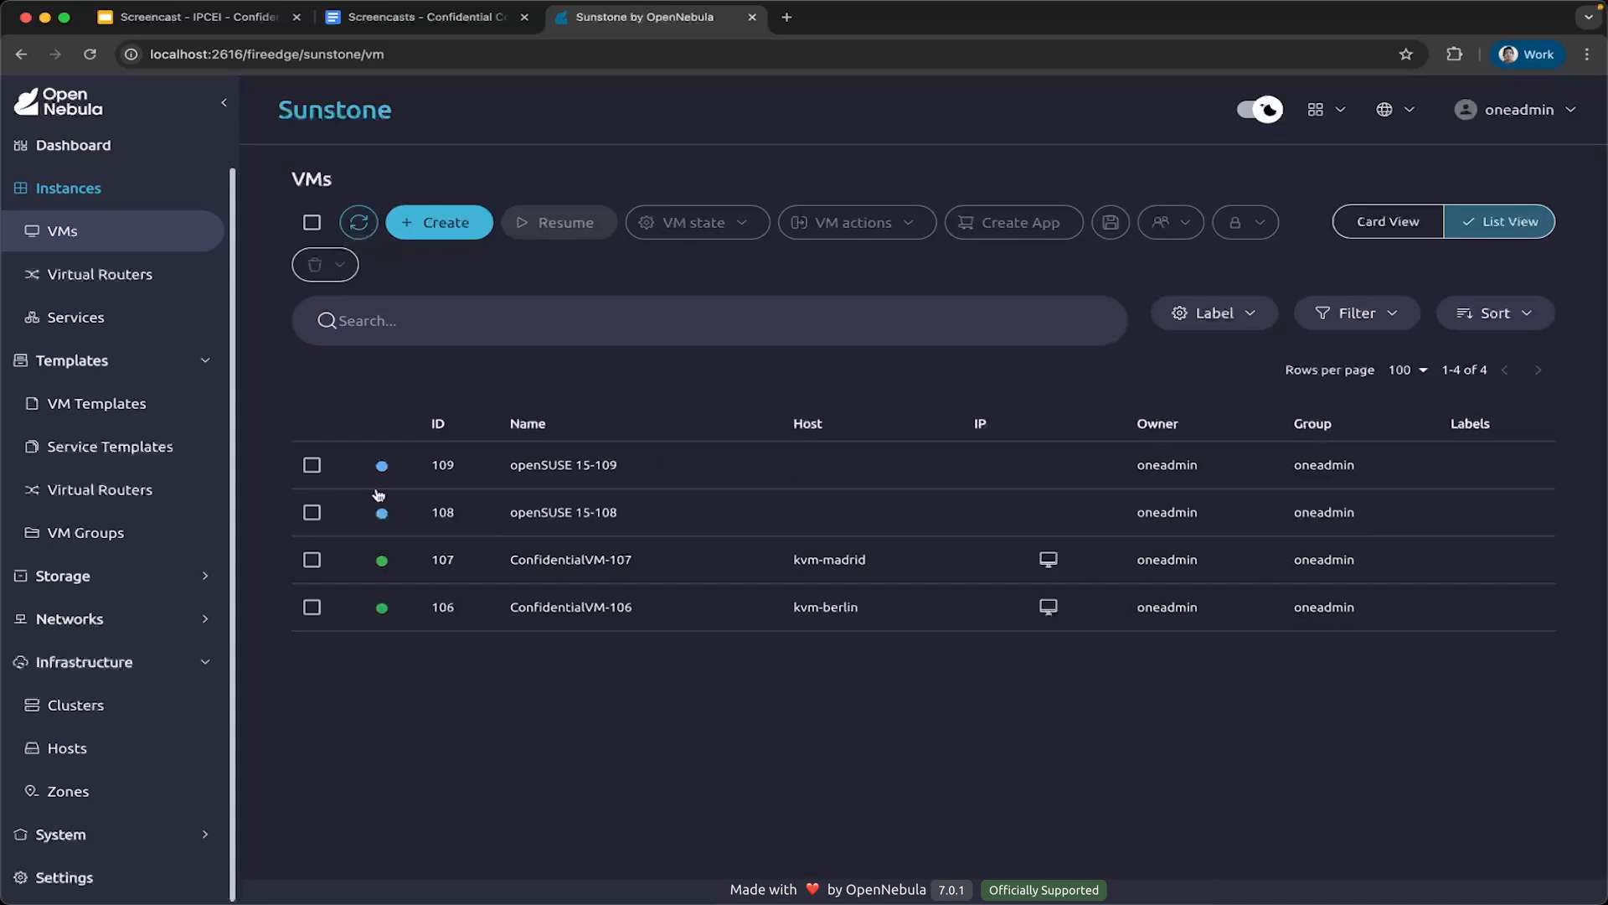
click(1048, 607)
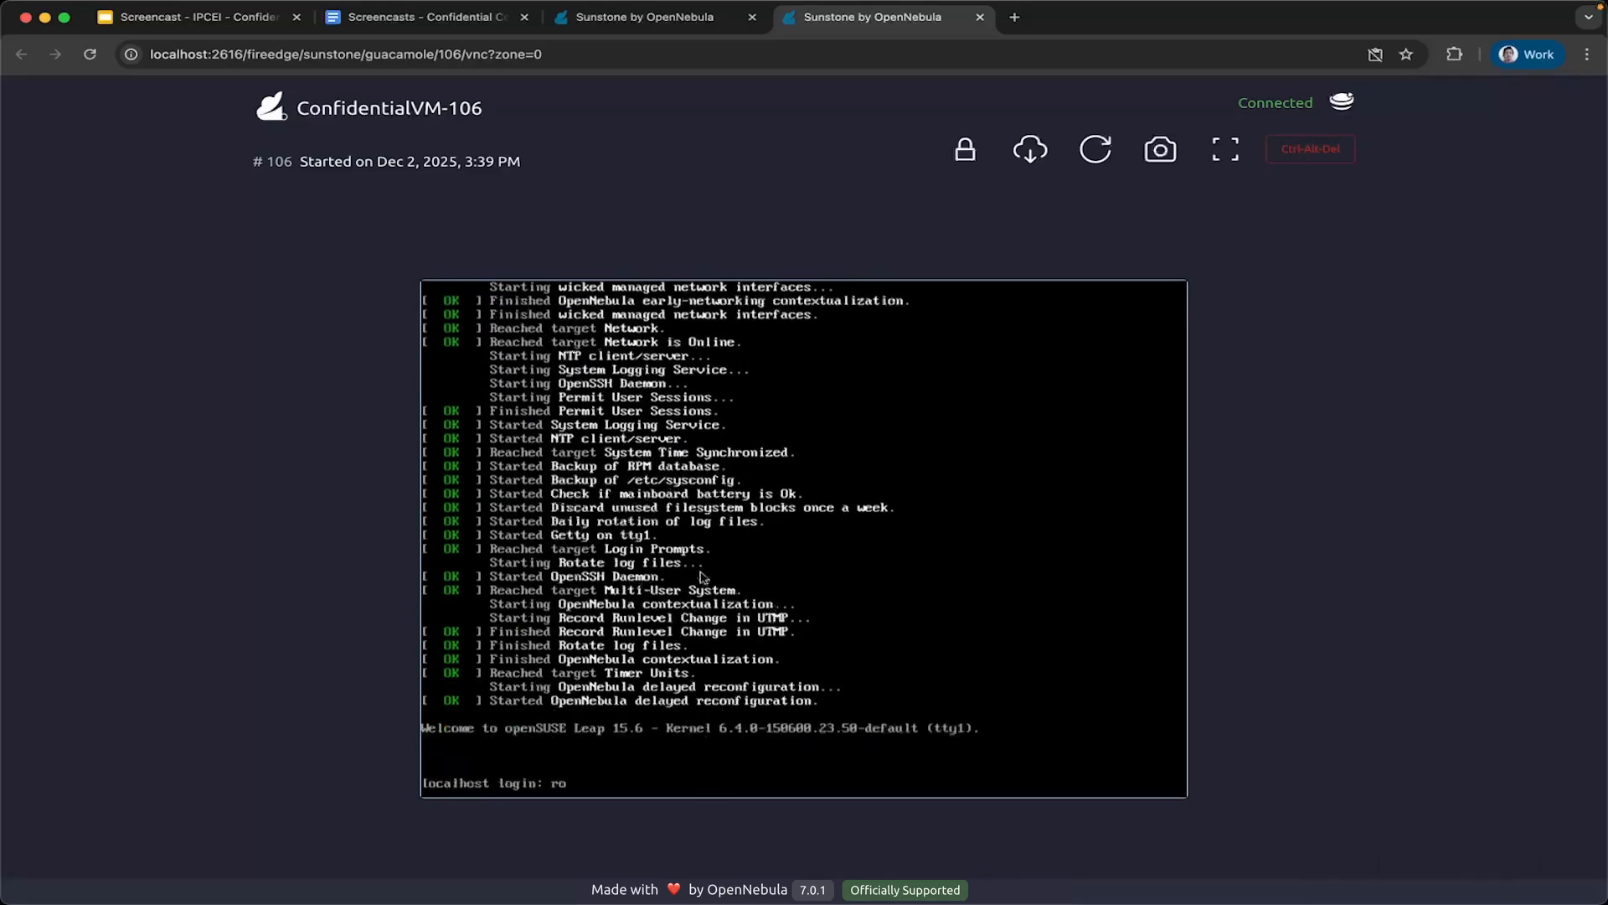
Try to log in to the ConfidentialVM-106 console as root with the account password.
text(ot)
key(Return)
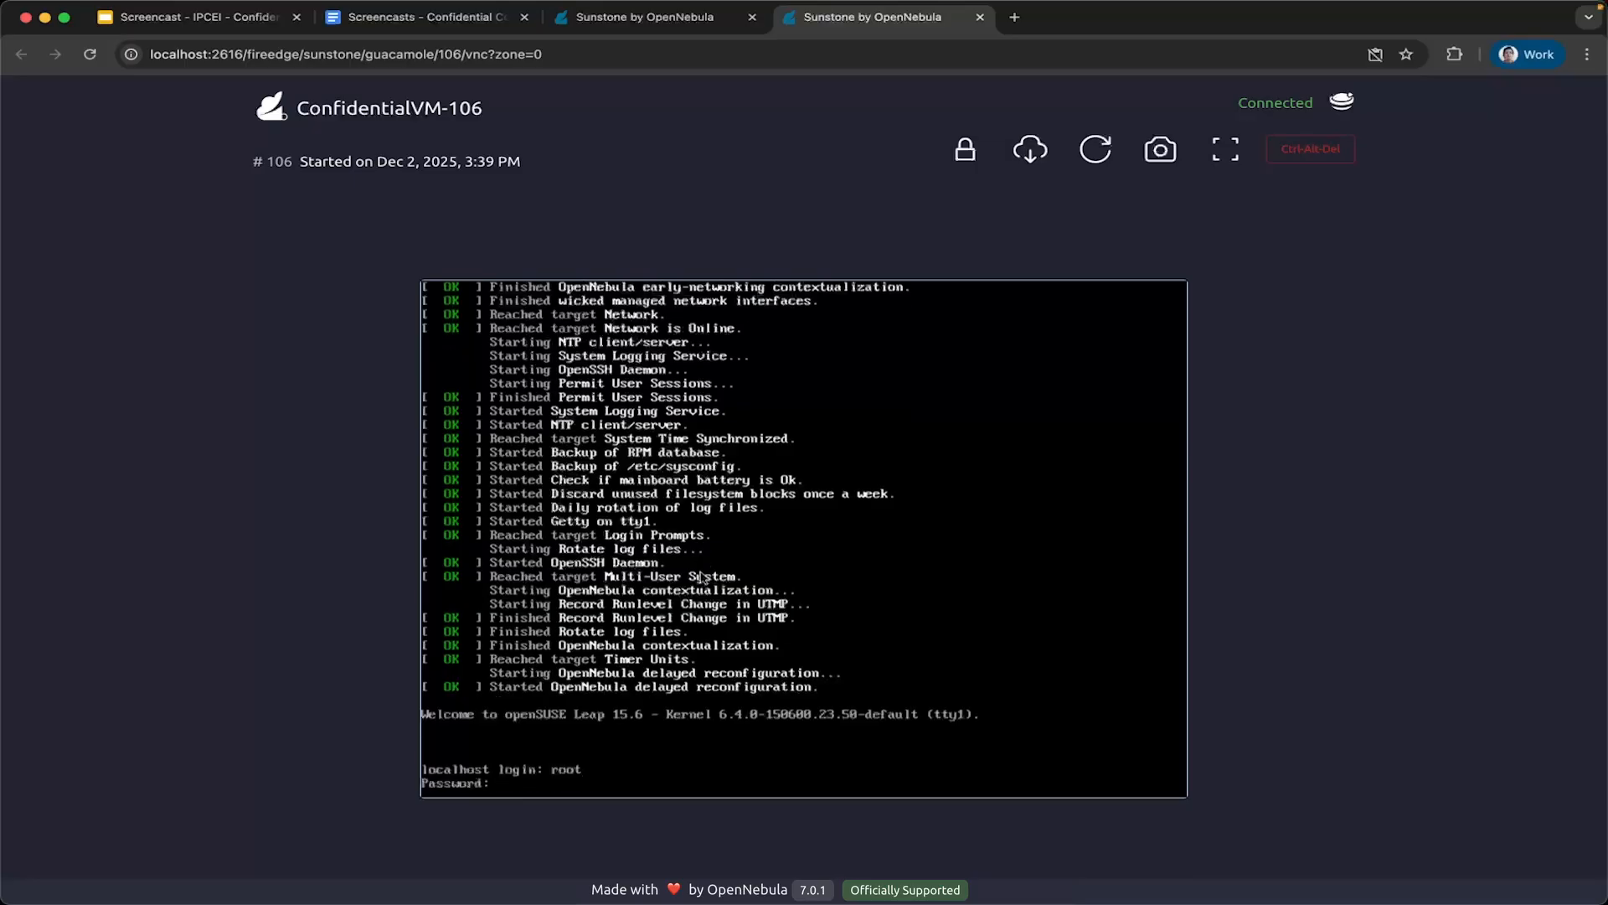
key(Return)
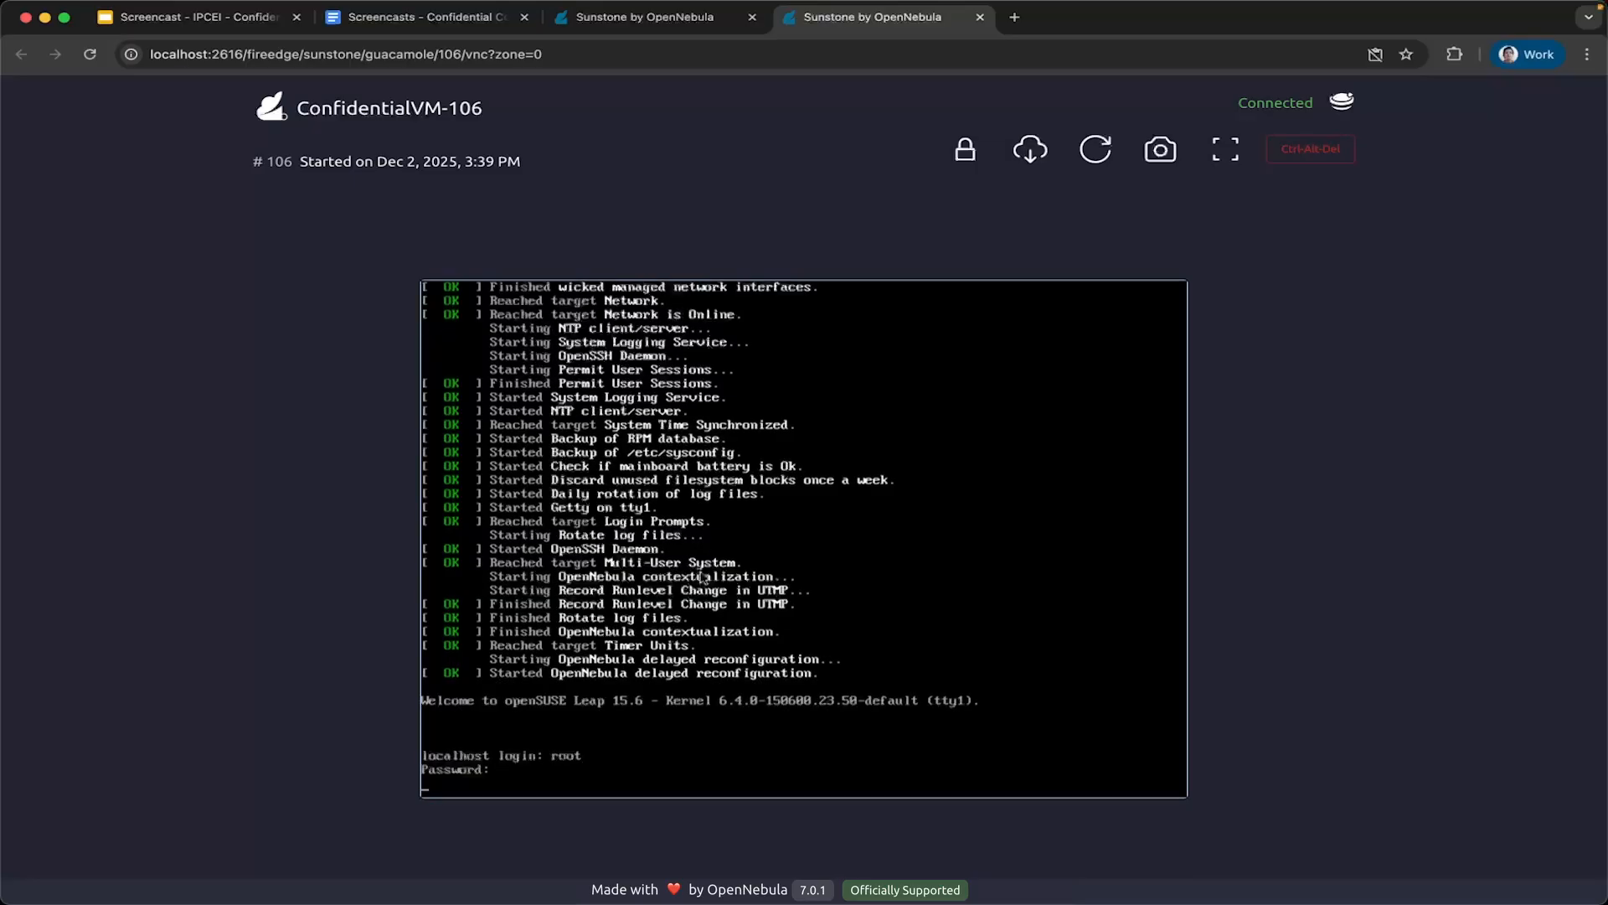
text(root)
key(Return)
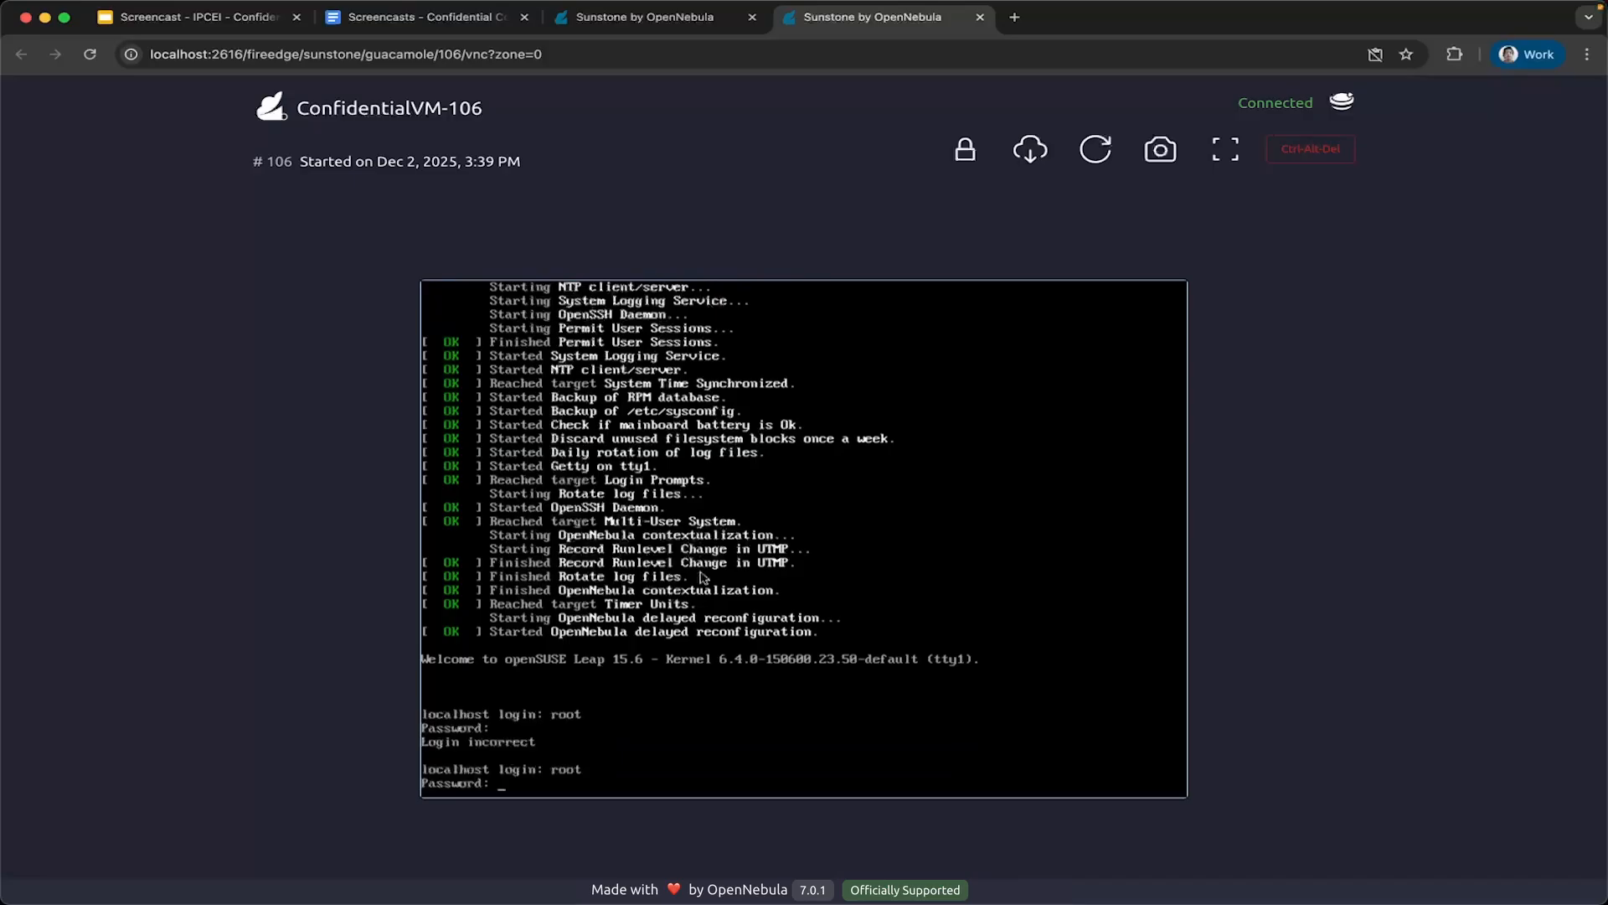
key(Return)
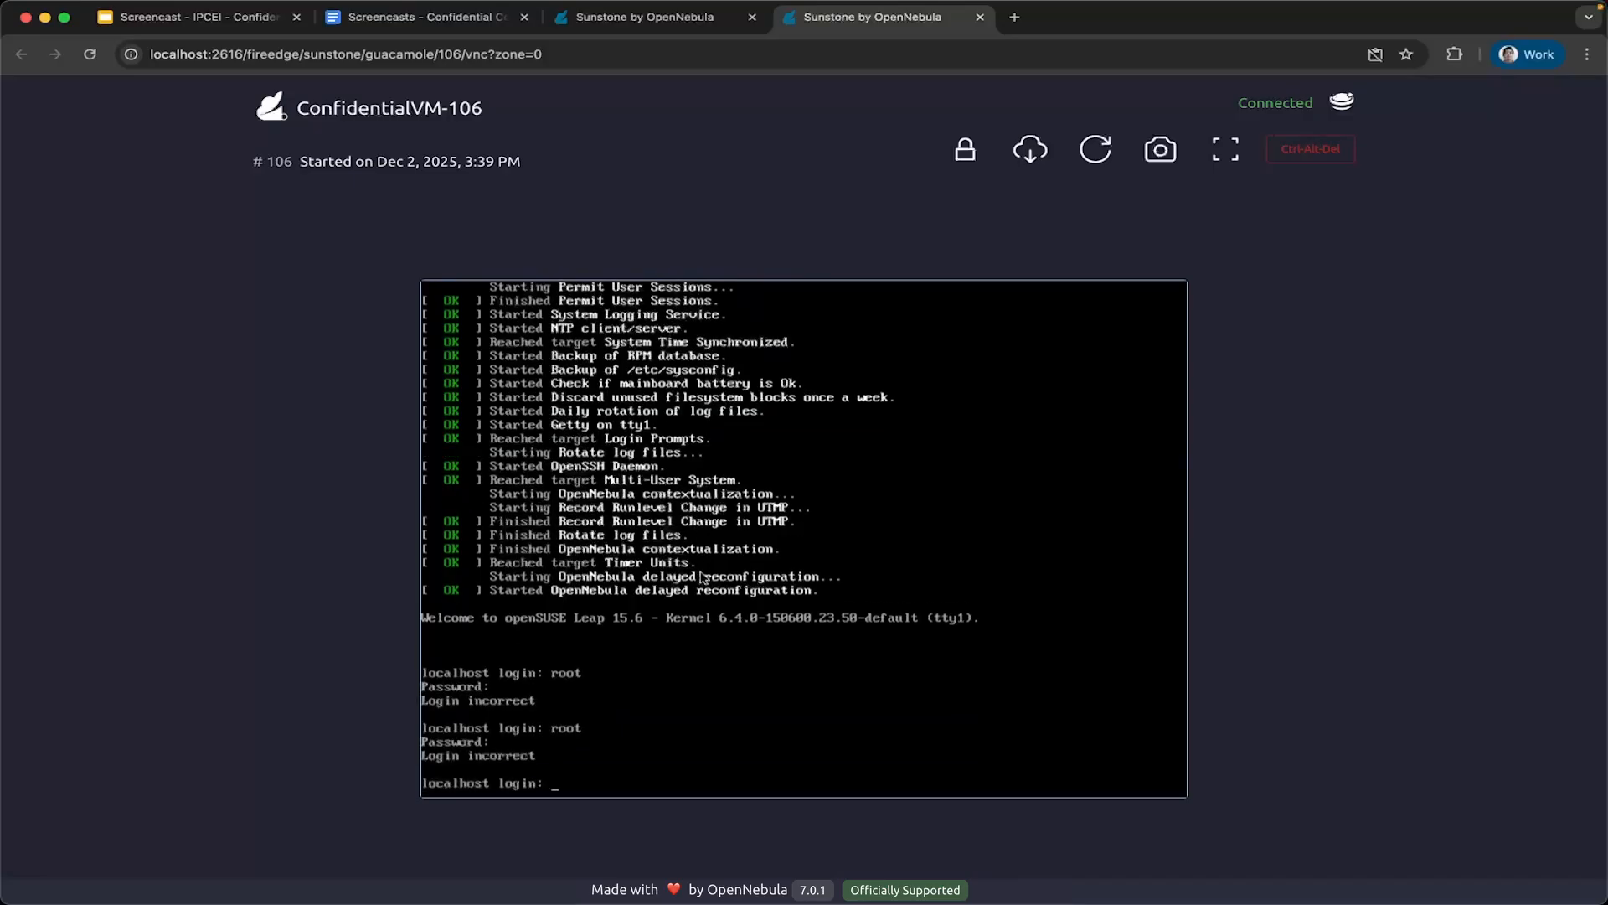
Log in to the ConfidentialVM-106 console as root with the account password and run "dmesg | grep -i sev".
key(Return)
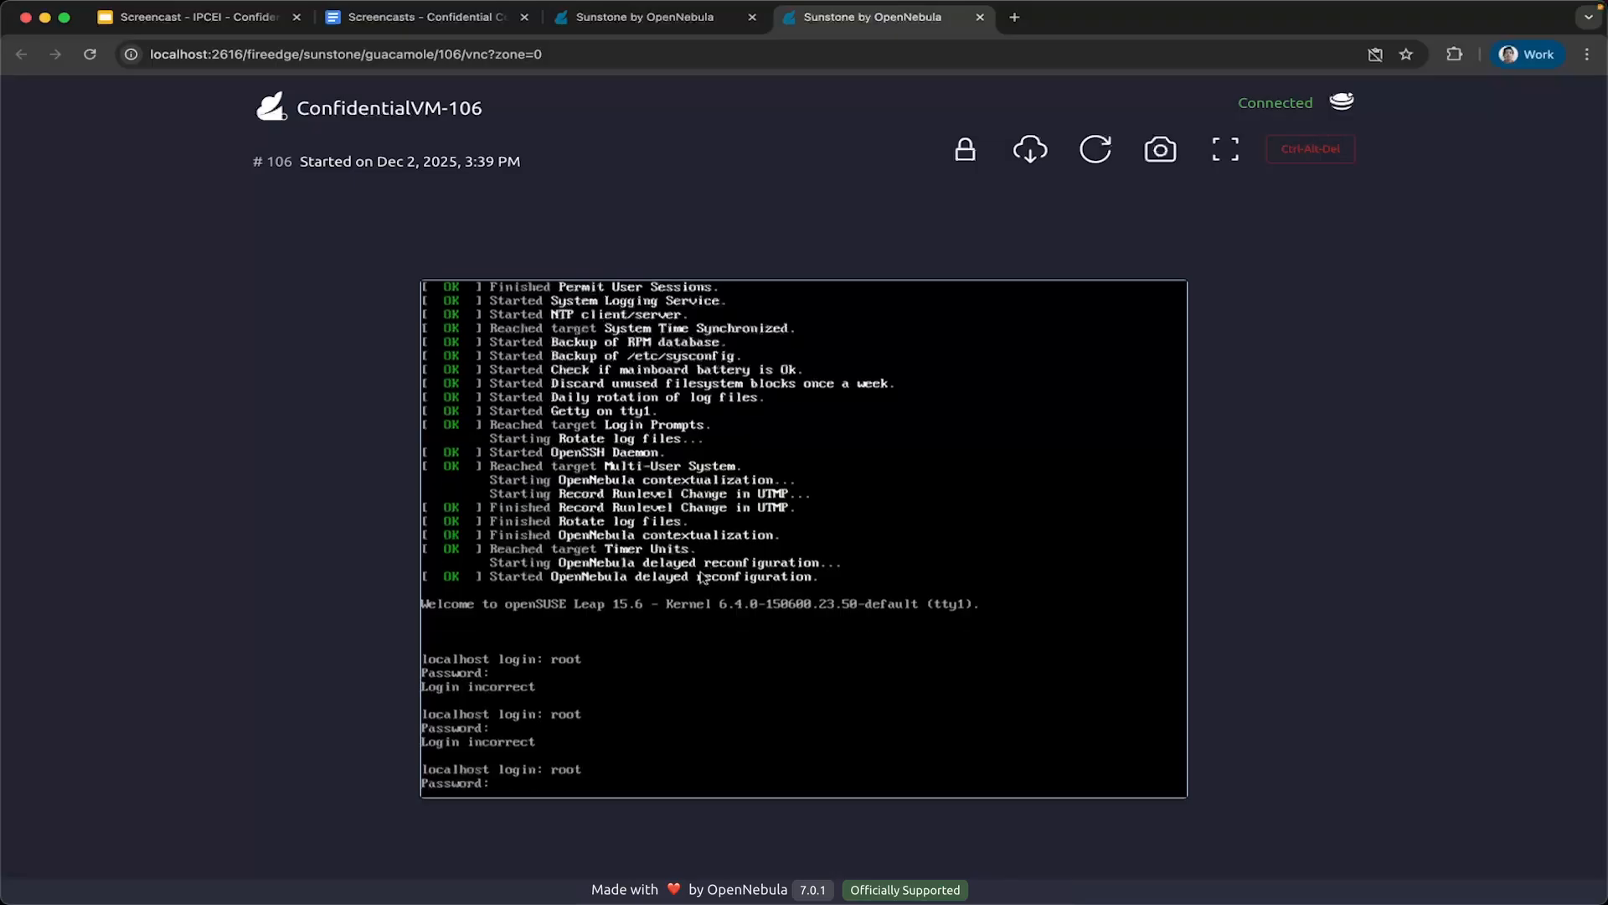
key(Return)
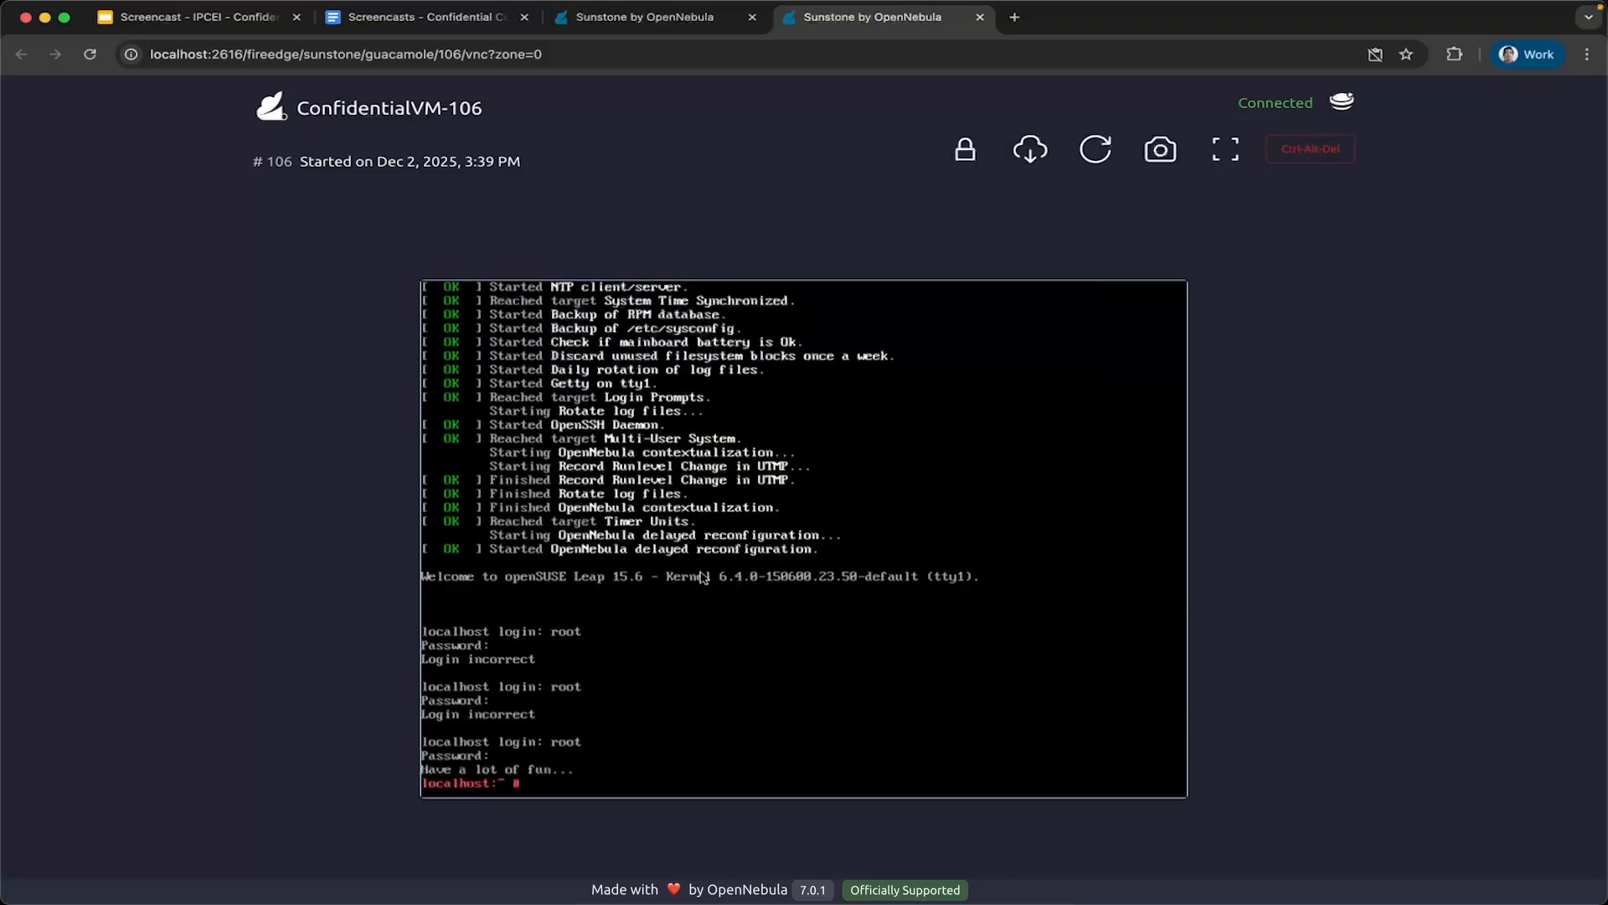
text(dmesg | grep -i sev)
key(Return)
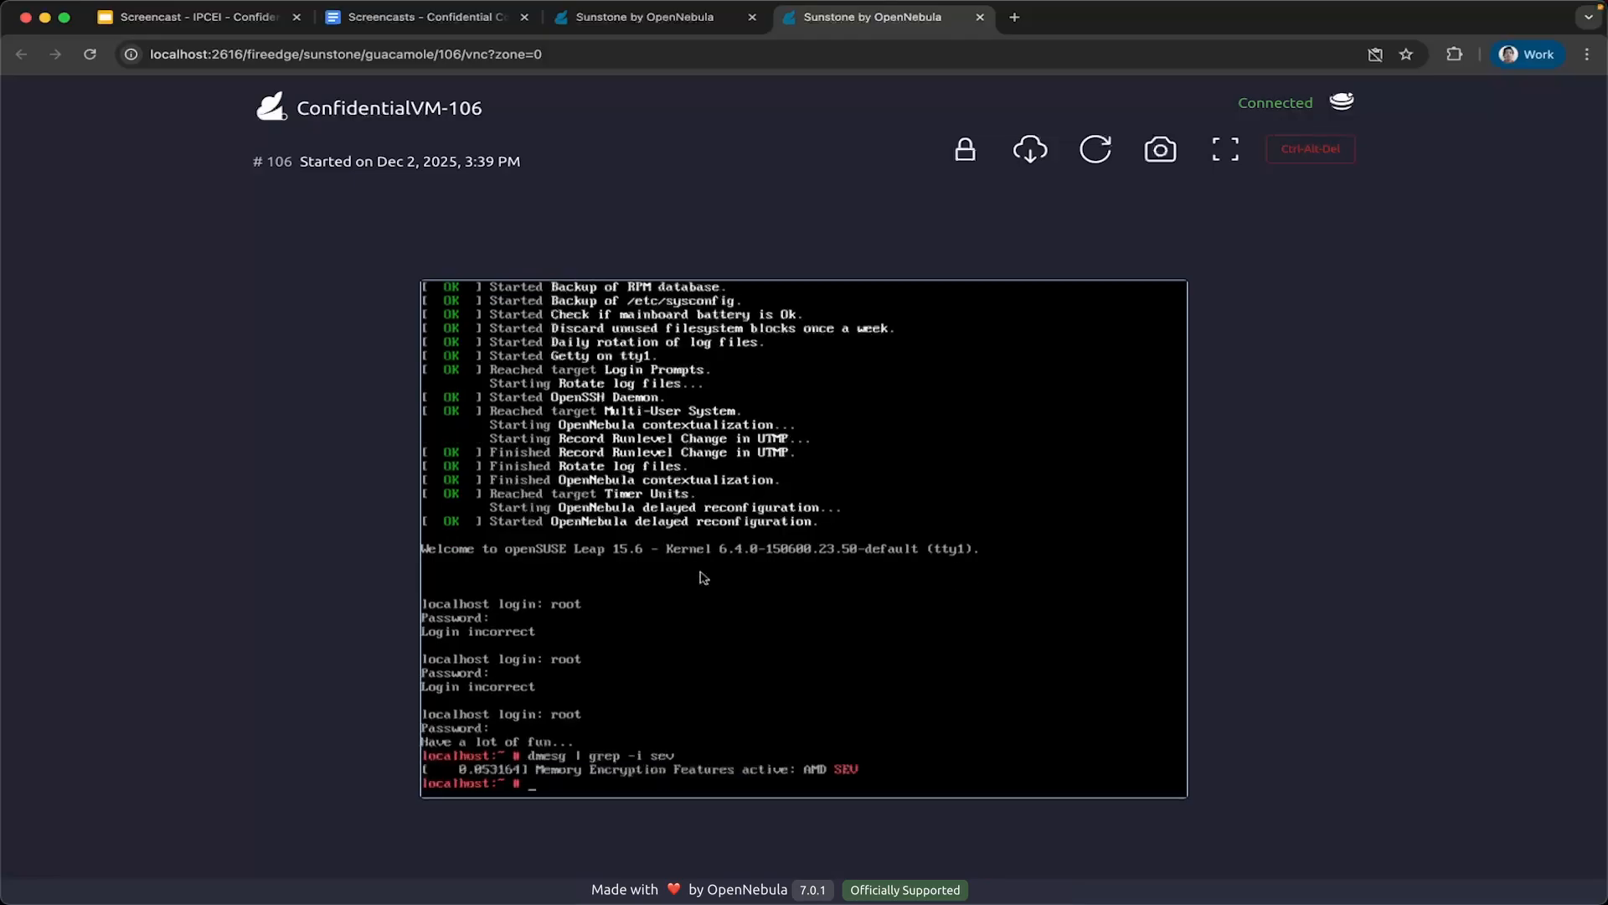
Return to the refreshed VM list, open the openSUSE 15-108 console and log in as root with the account password.
click(702, 17)
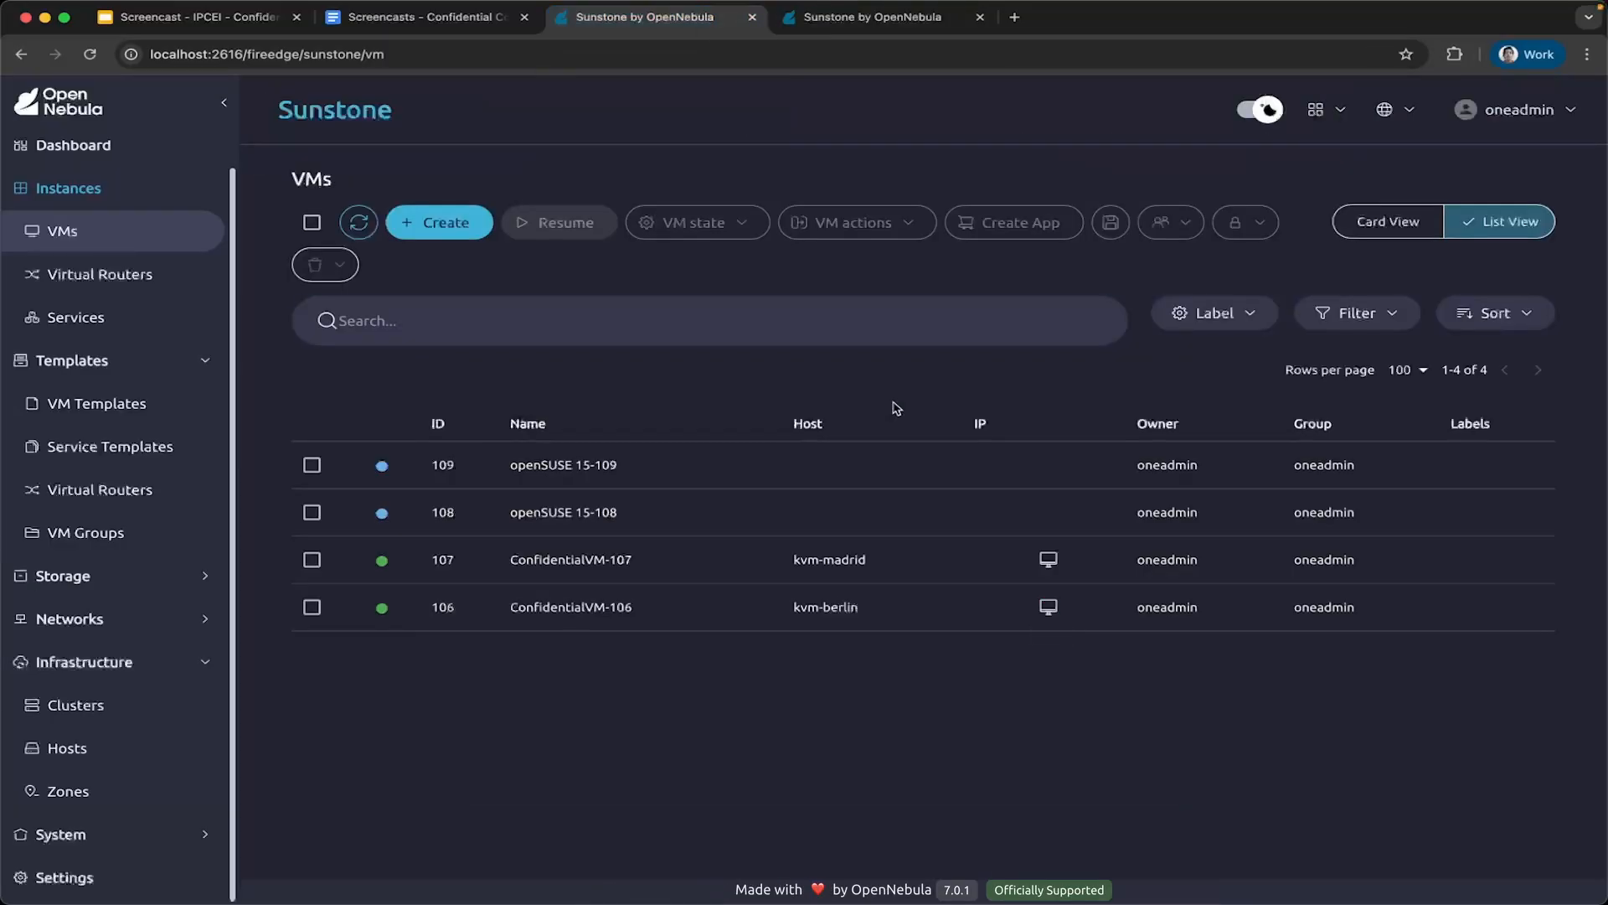
click(359, 222)
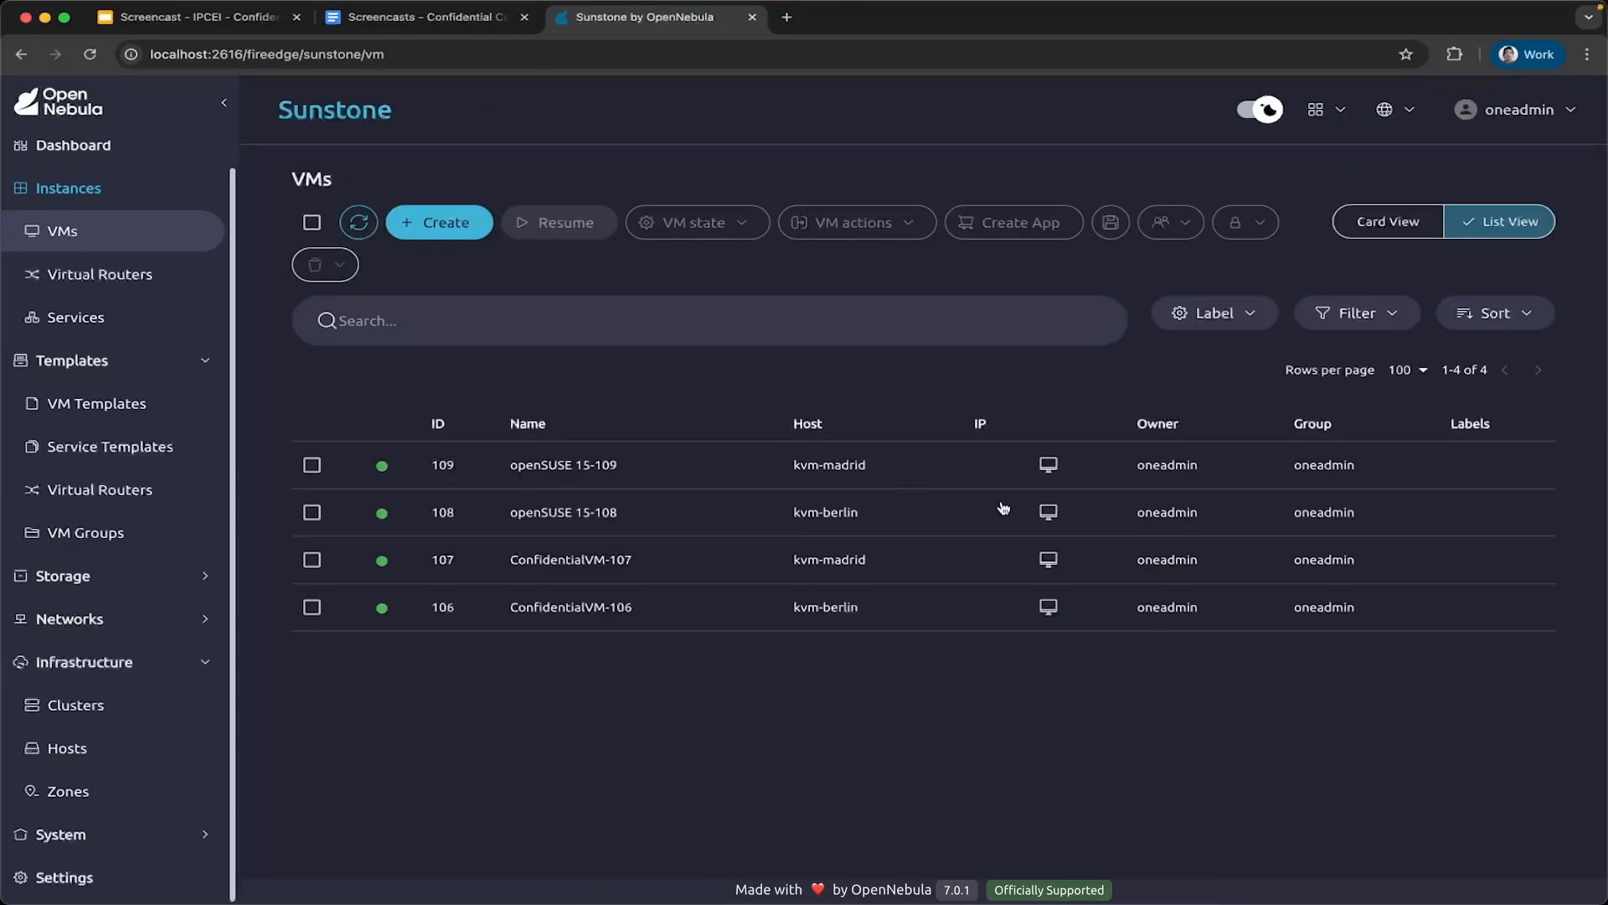
click(1048, 512)
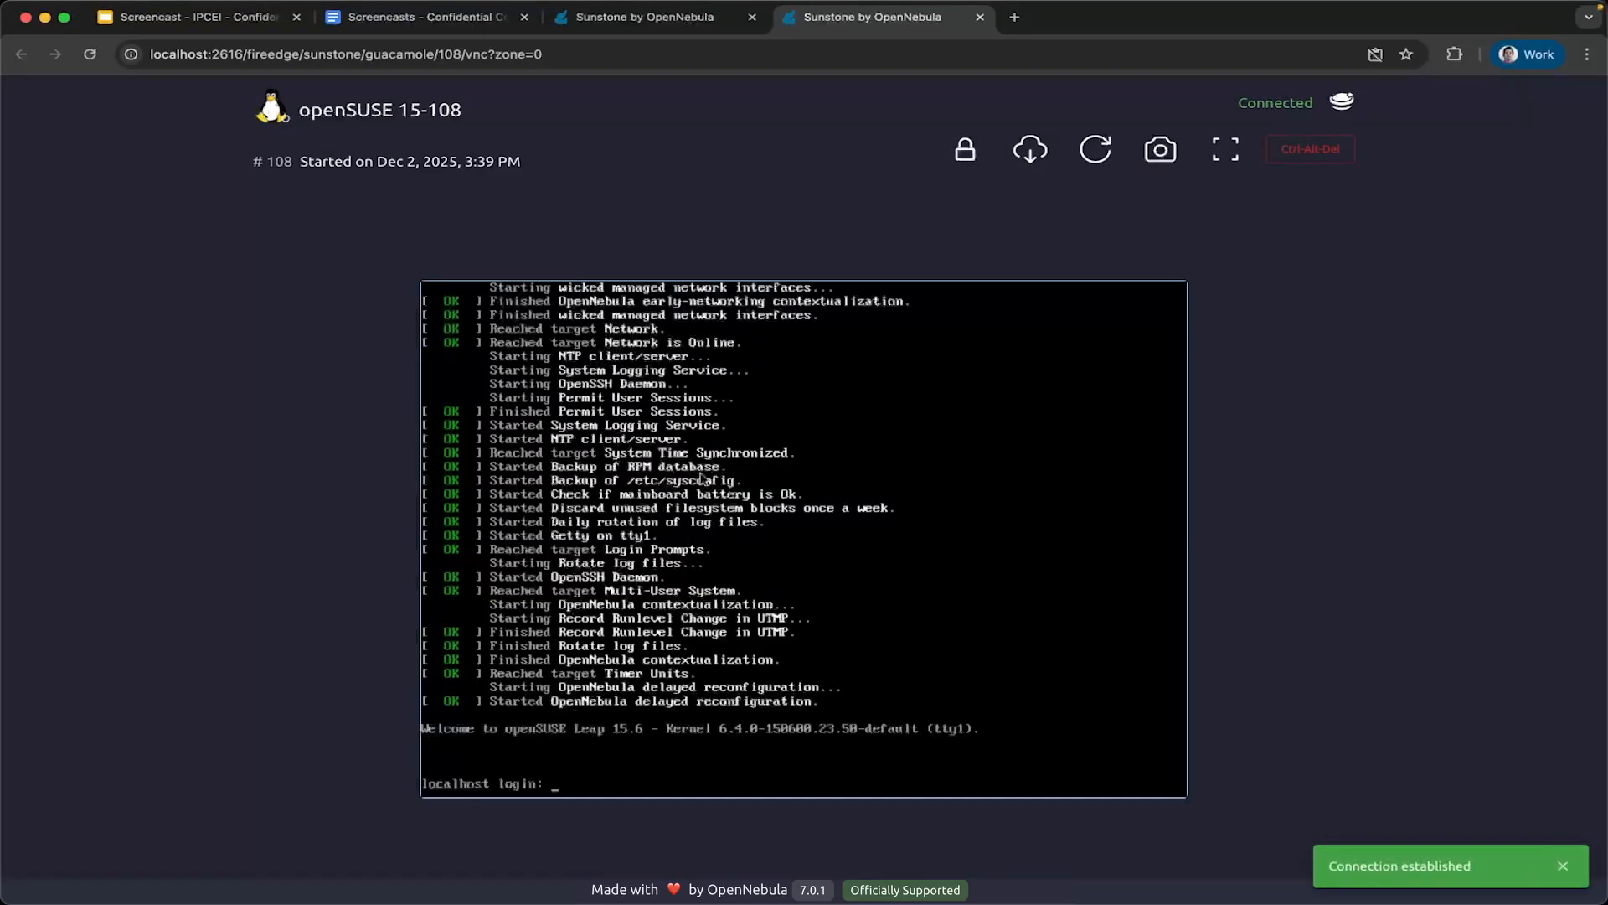
key(Return)
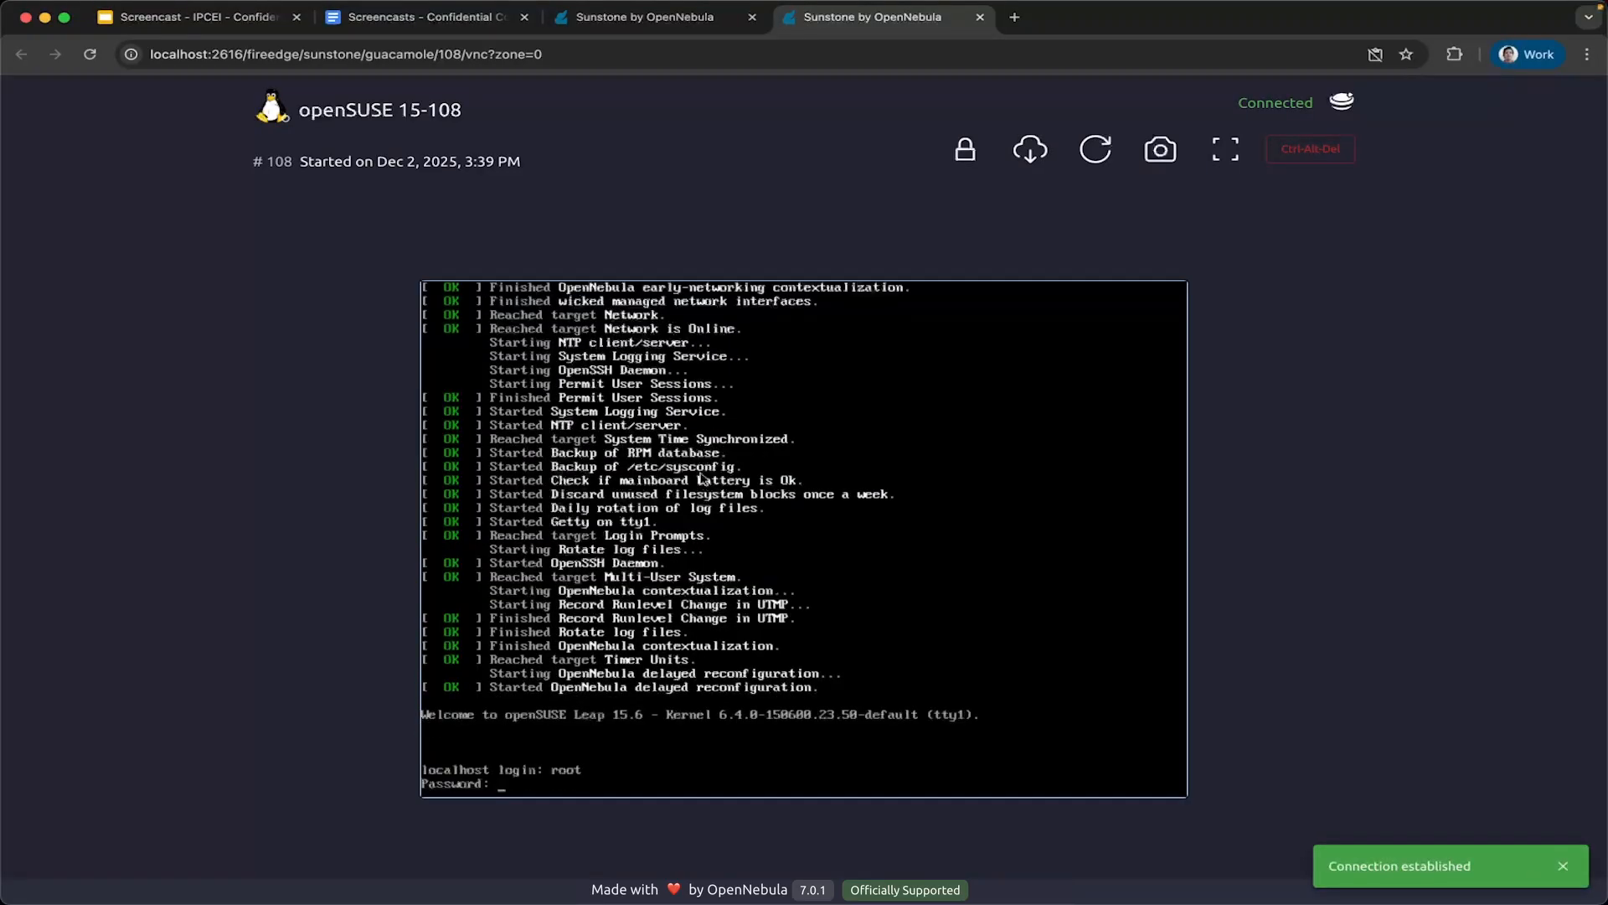
key(Return)
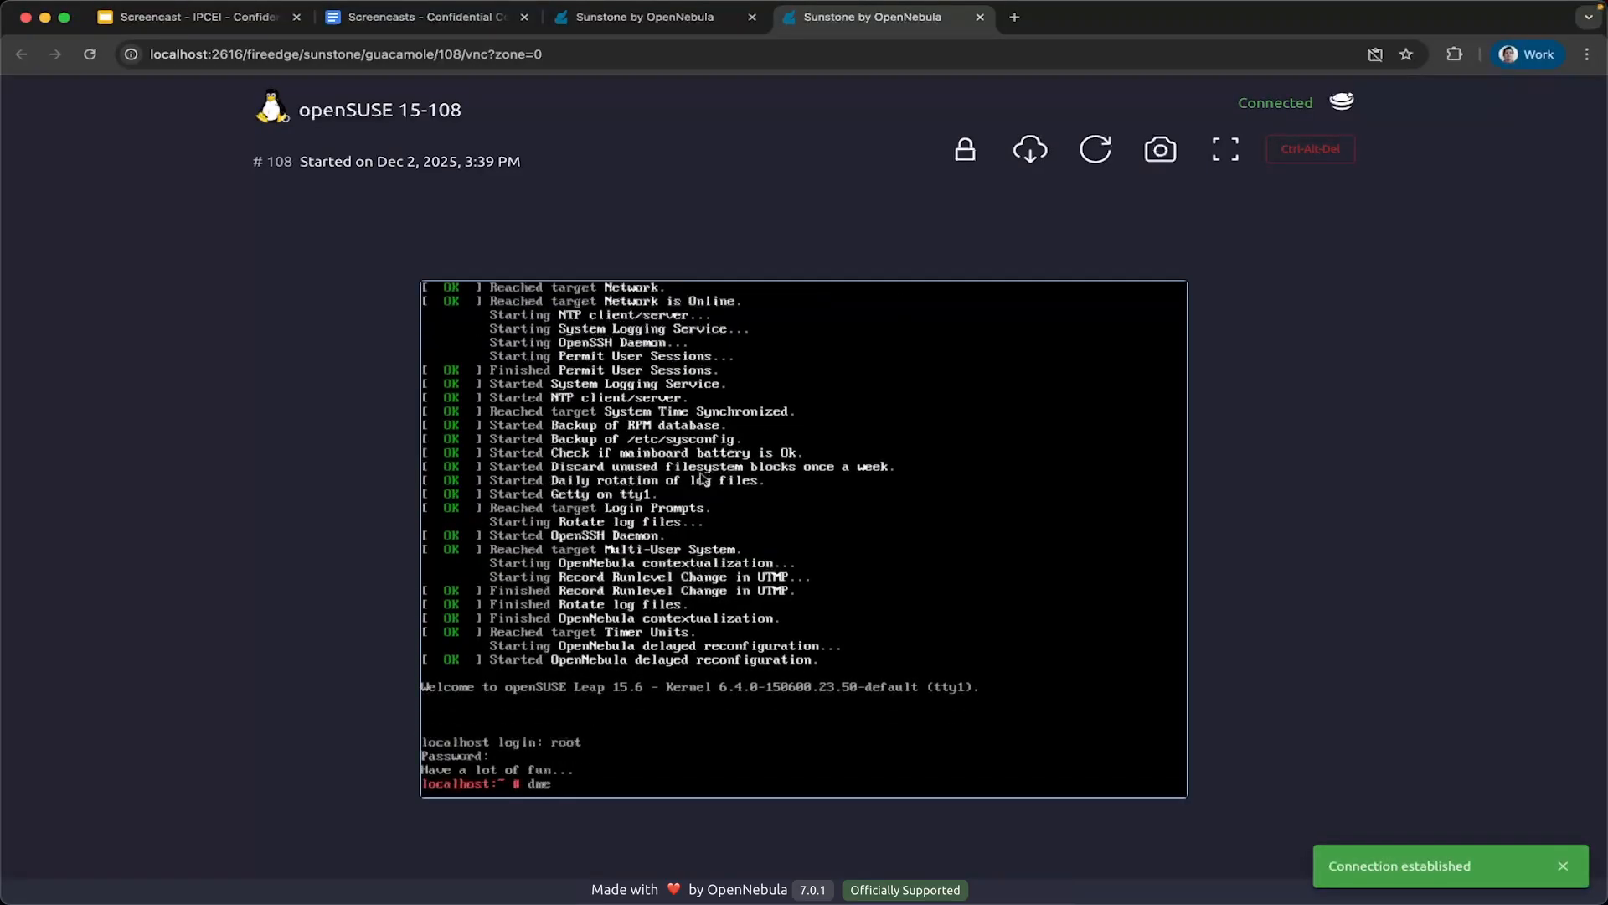
Run "dmesg | grep -i sev" in the openSUSE 15-108 console to check for memory encryption.
text(dmesg | grep -i se)
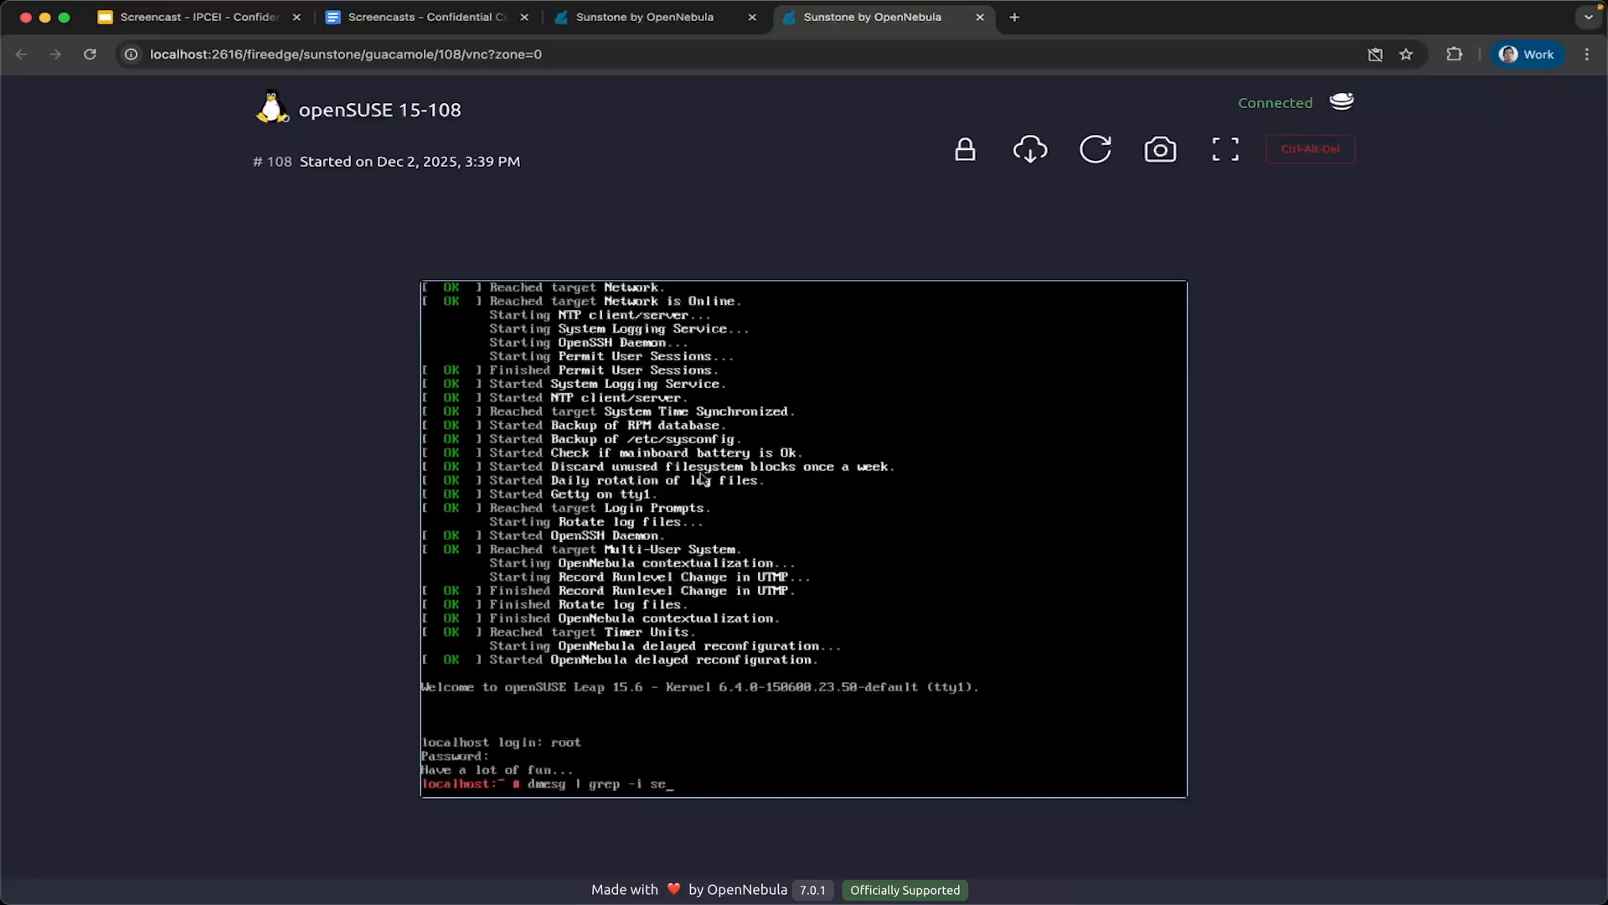
text(v)
key(Return)
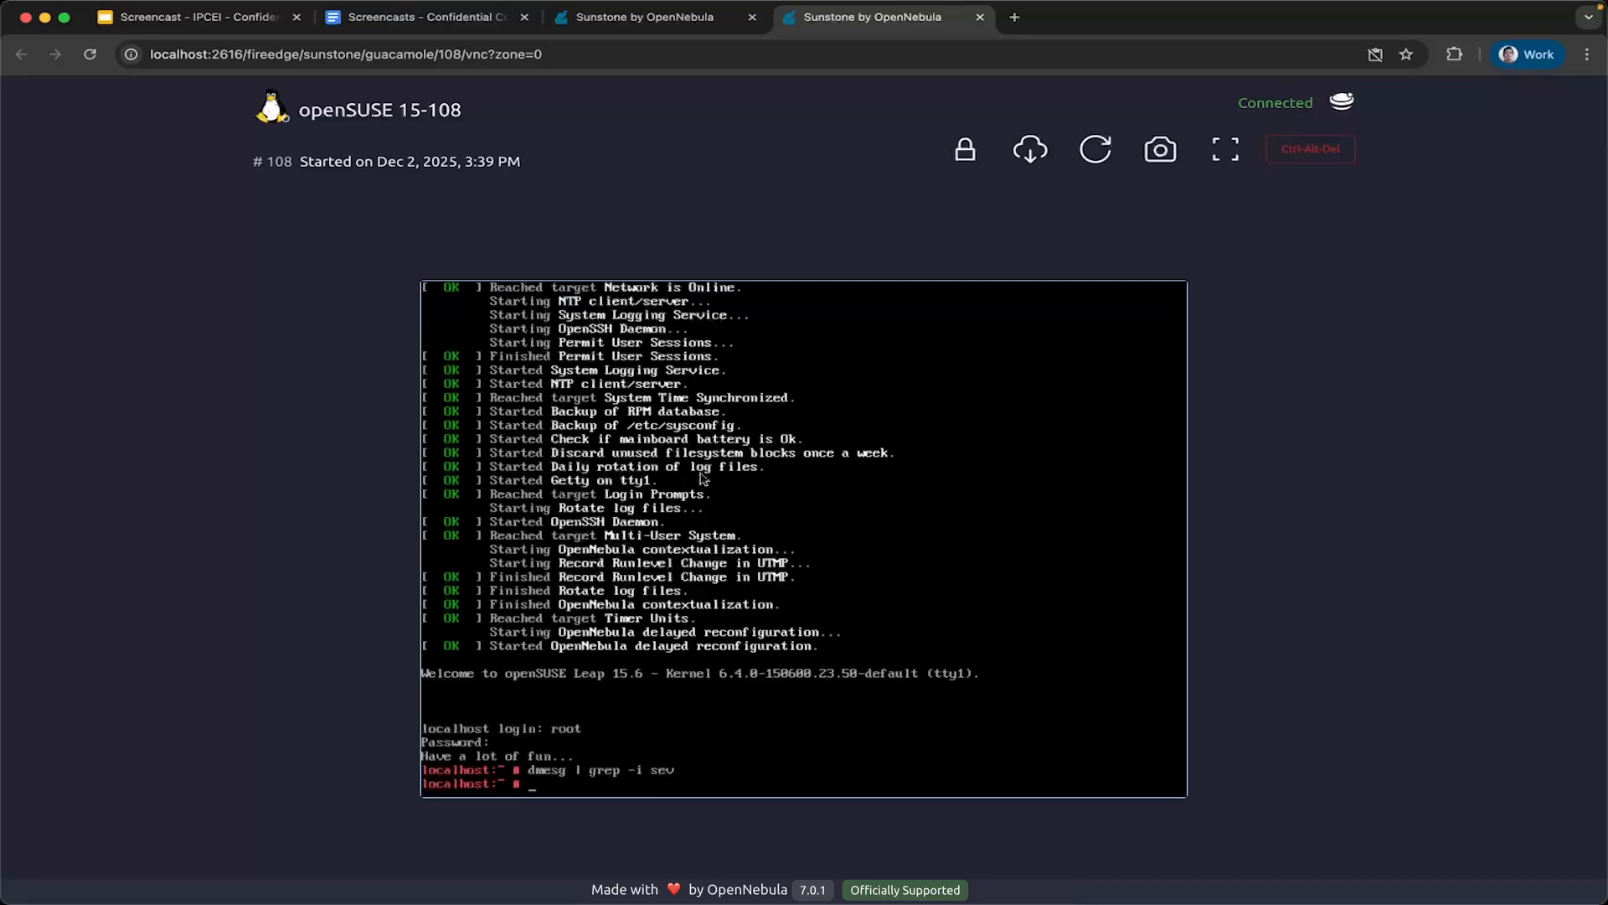
Return to the VM list and filter it by the host kvm-madrid.
key(ctrl+shift+Tab)
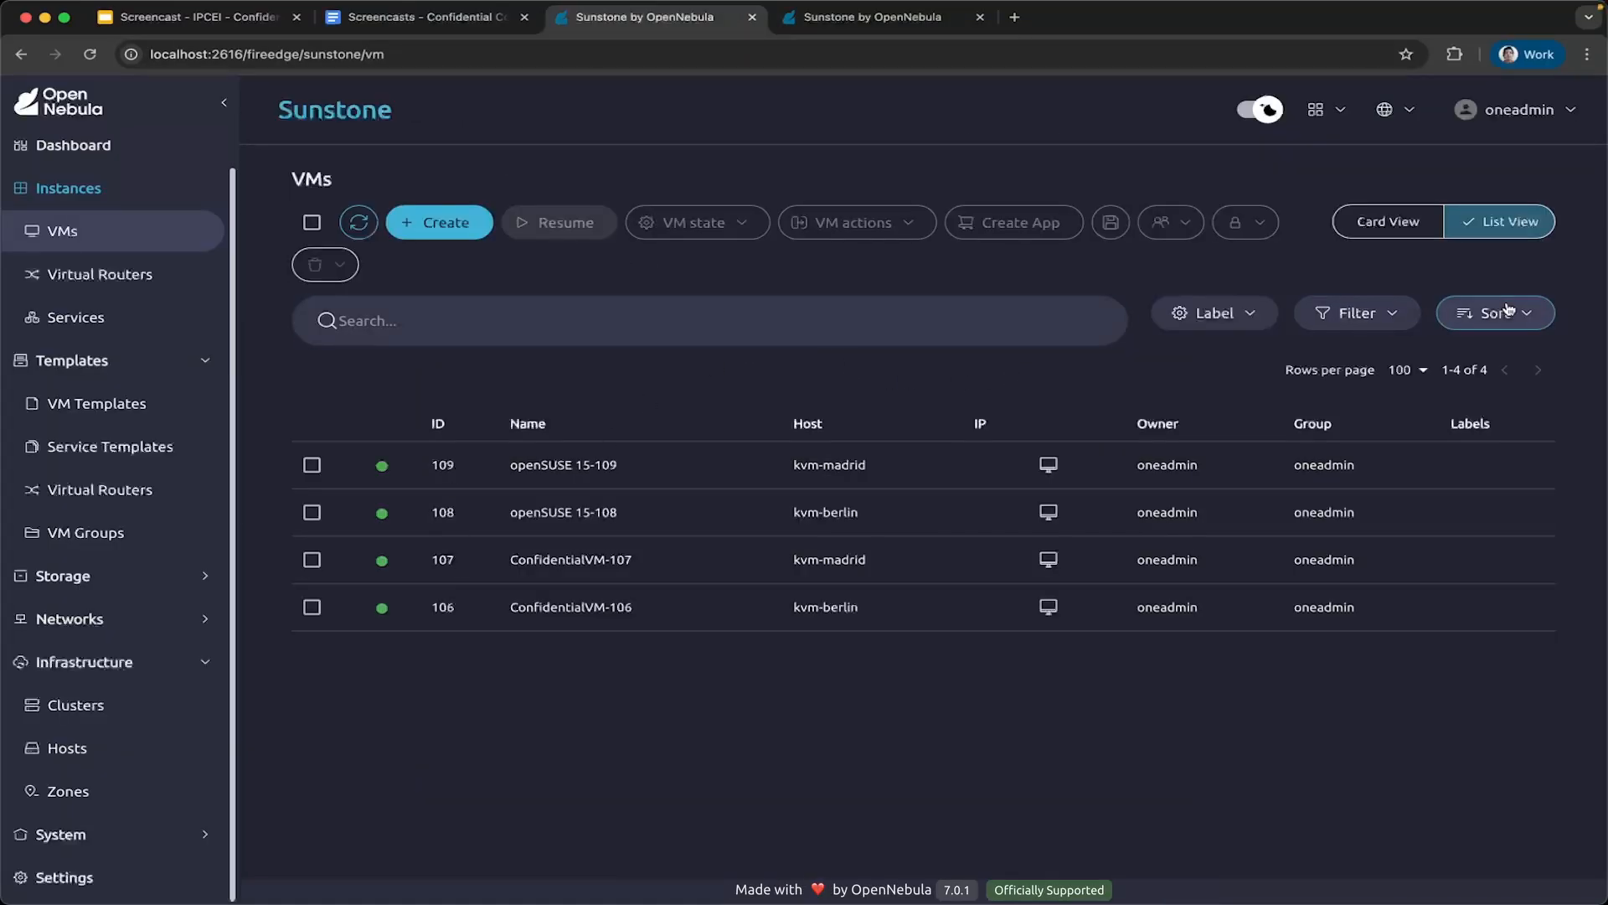
click(1416, 314)
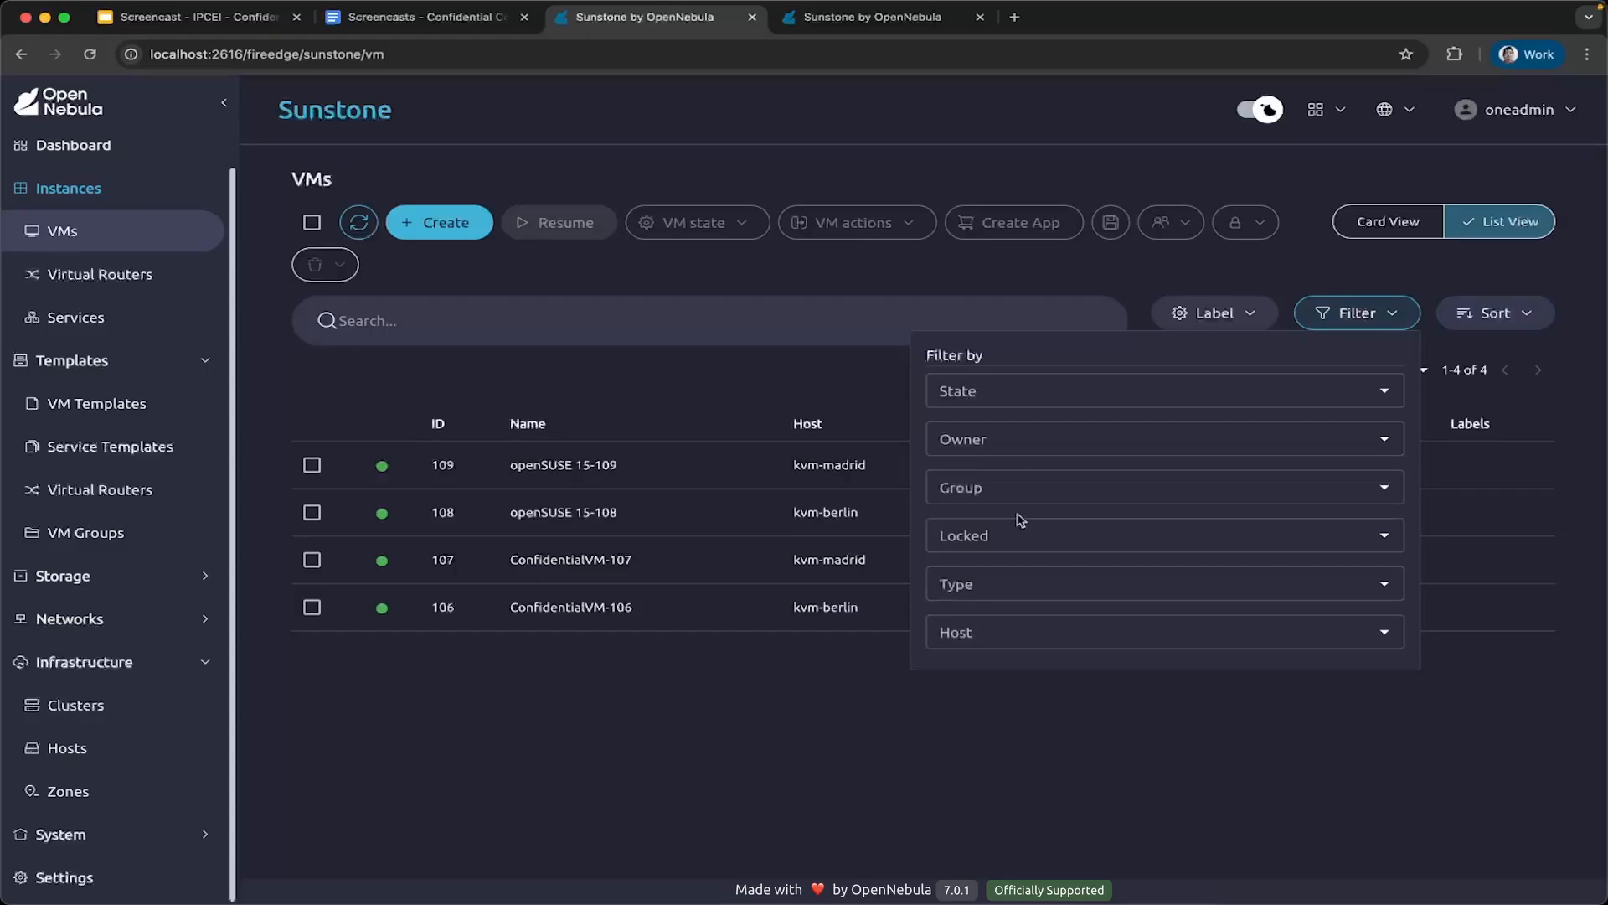
click(990, 633)
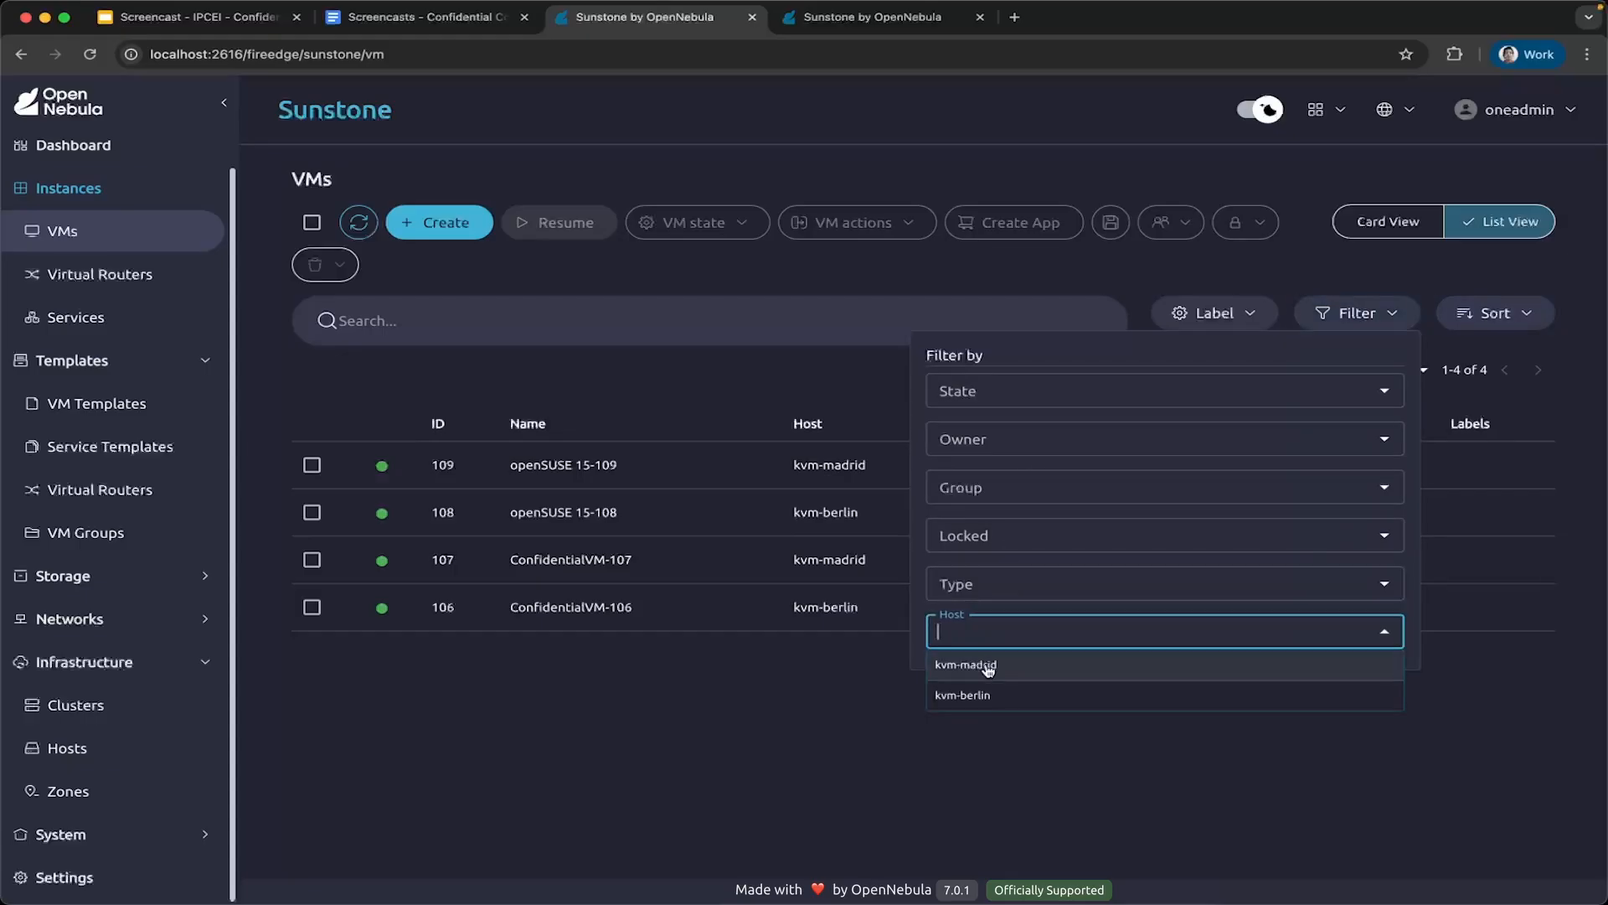
click(989, 666)
click(809, 787)
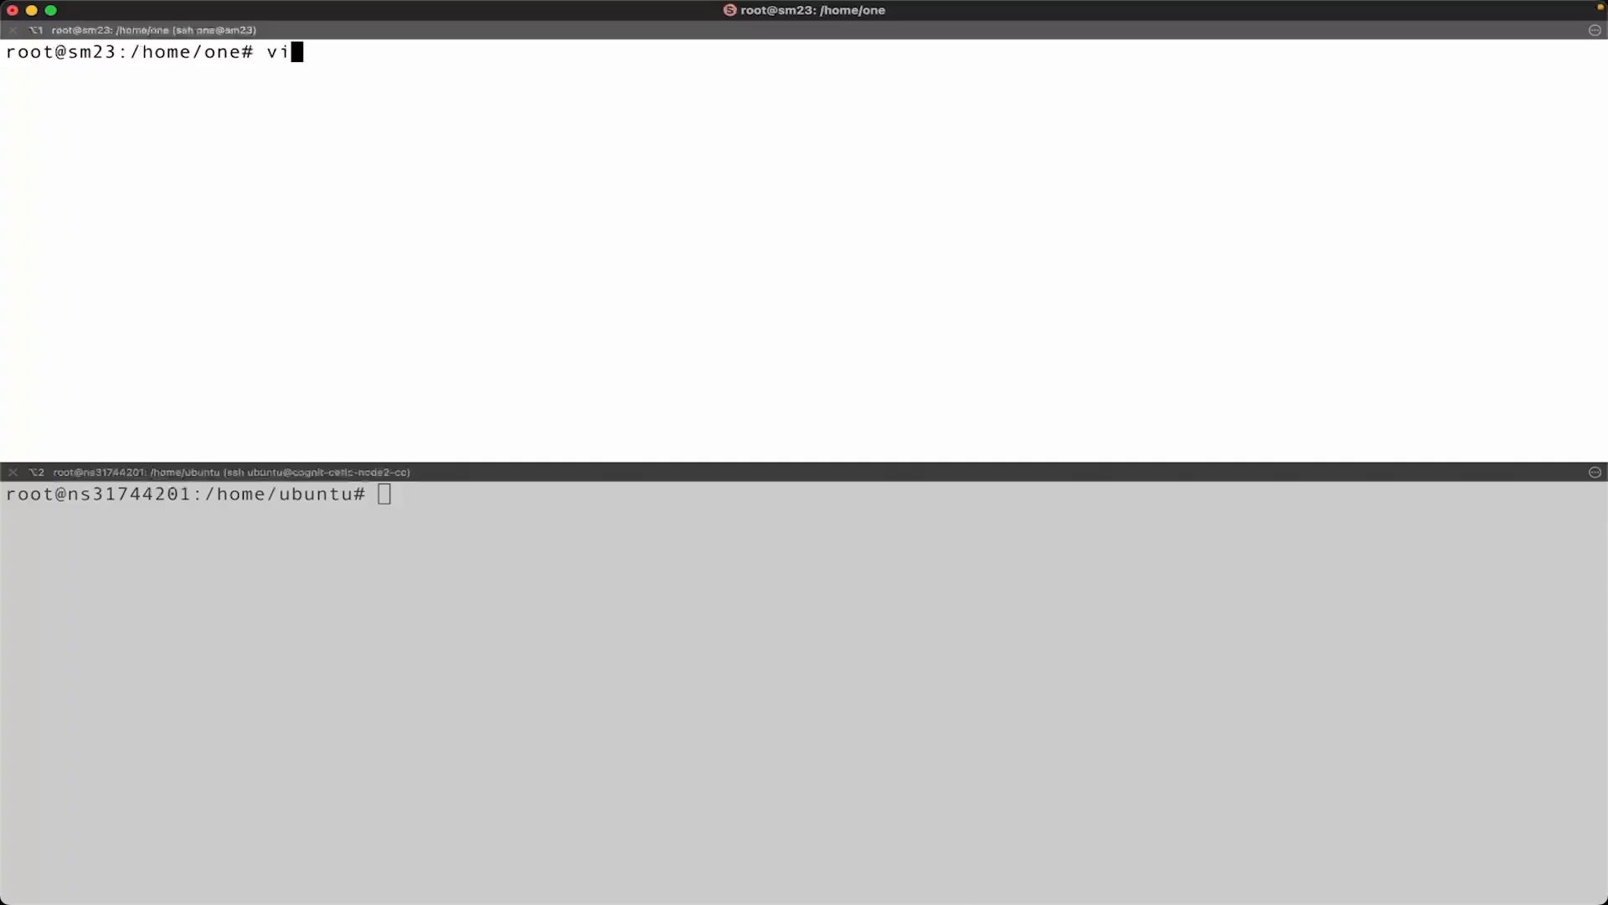
Switch to the host terminal and run "virsh list" as root on sm23.
text(rsh list)
key(Return)
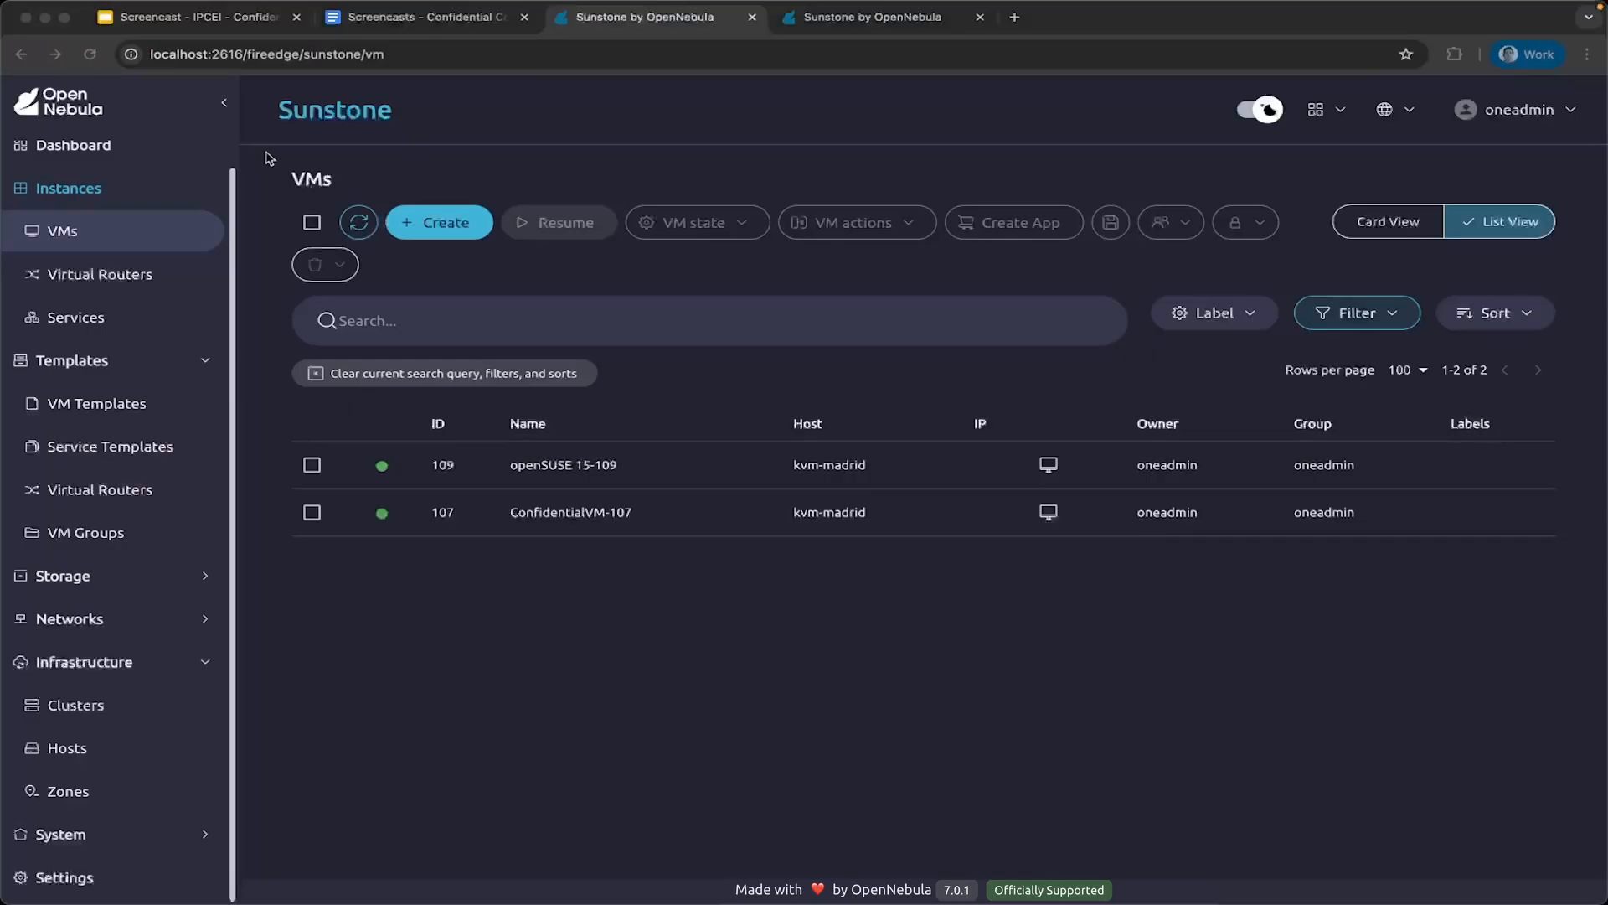
Return to the browser, look at the openSUSE 15-109 console, and open the ConfidentialVM-107 console from the VM list.
click(267, 155)
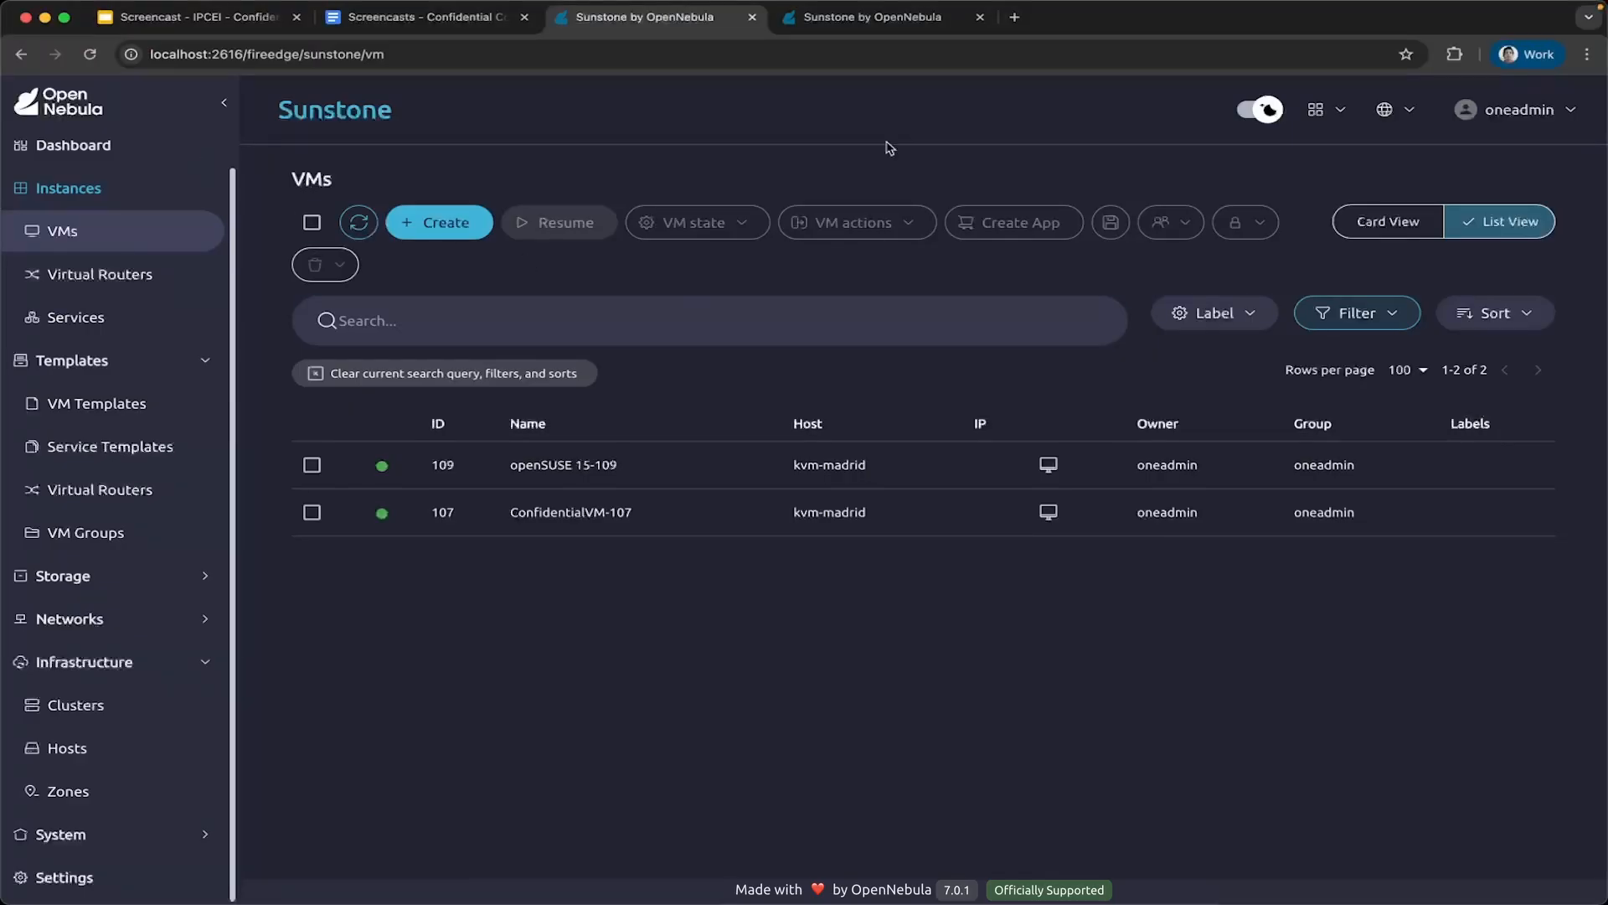
click(871, 18)
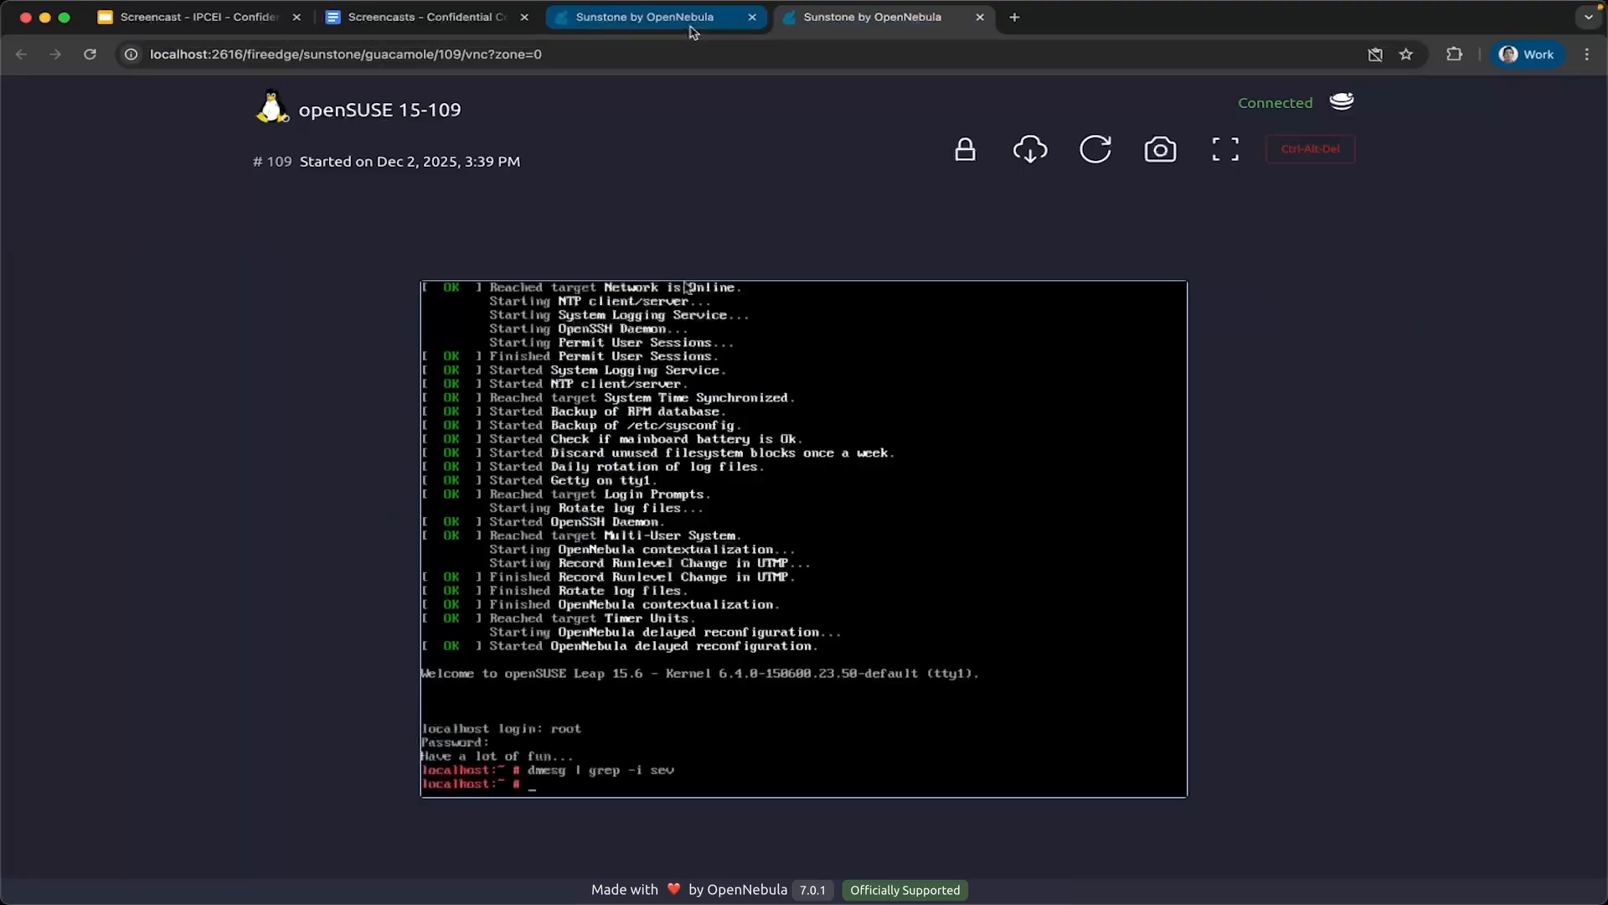
click(692, 32)
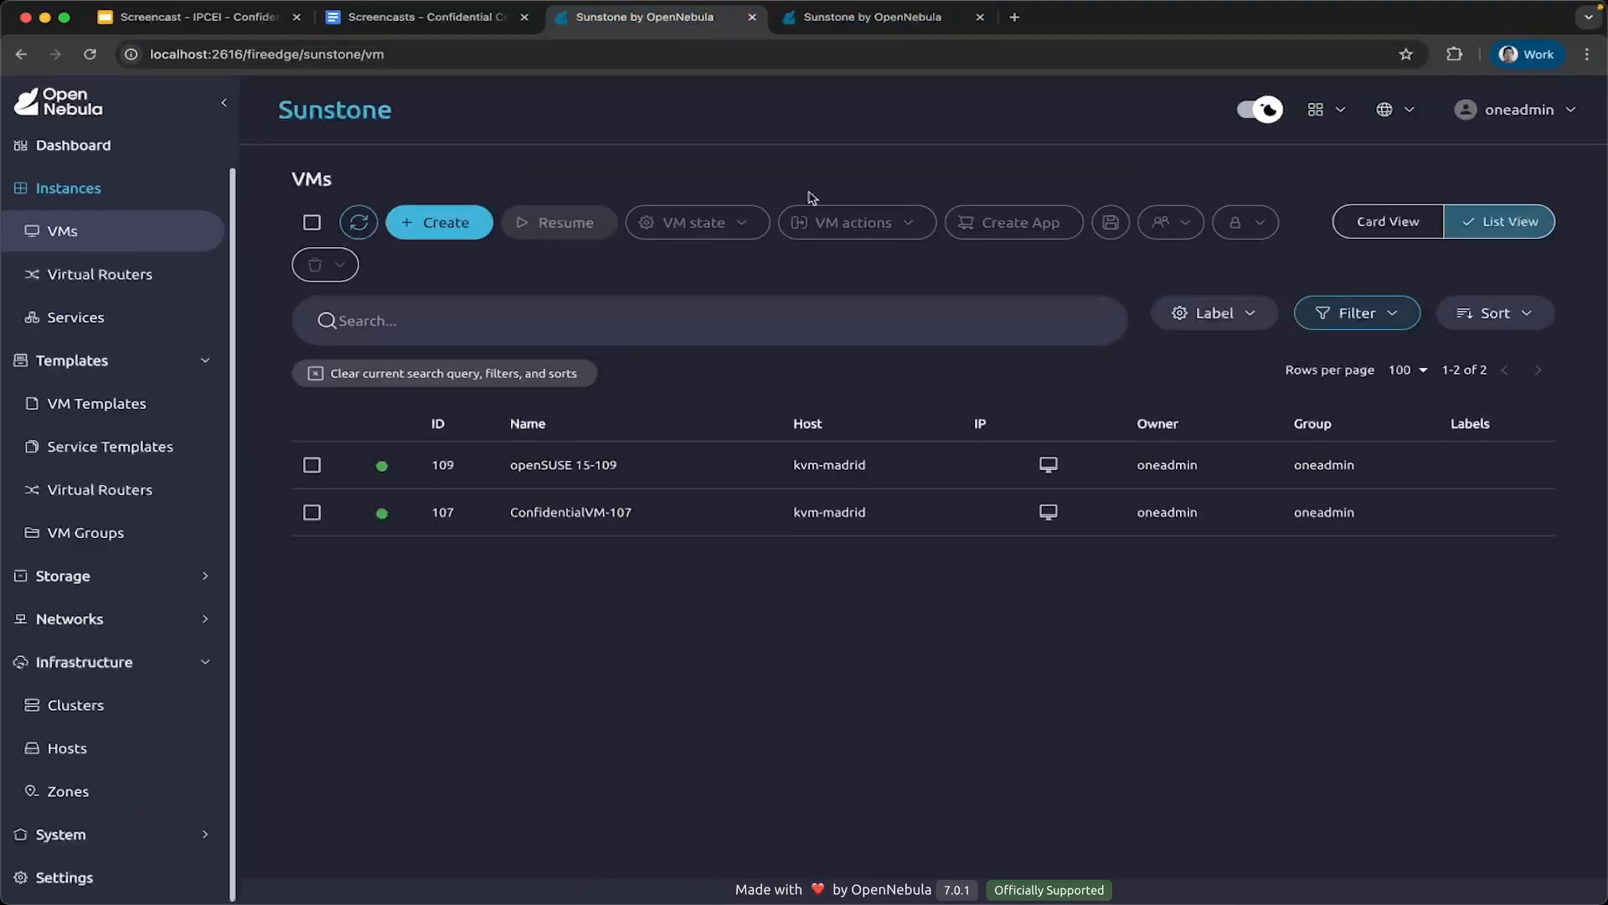
click(1048, 512)
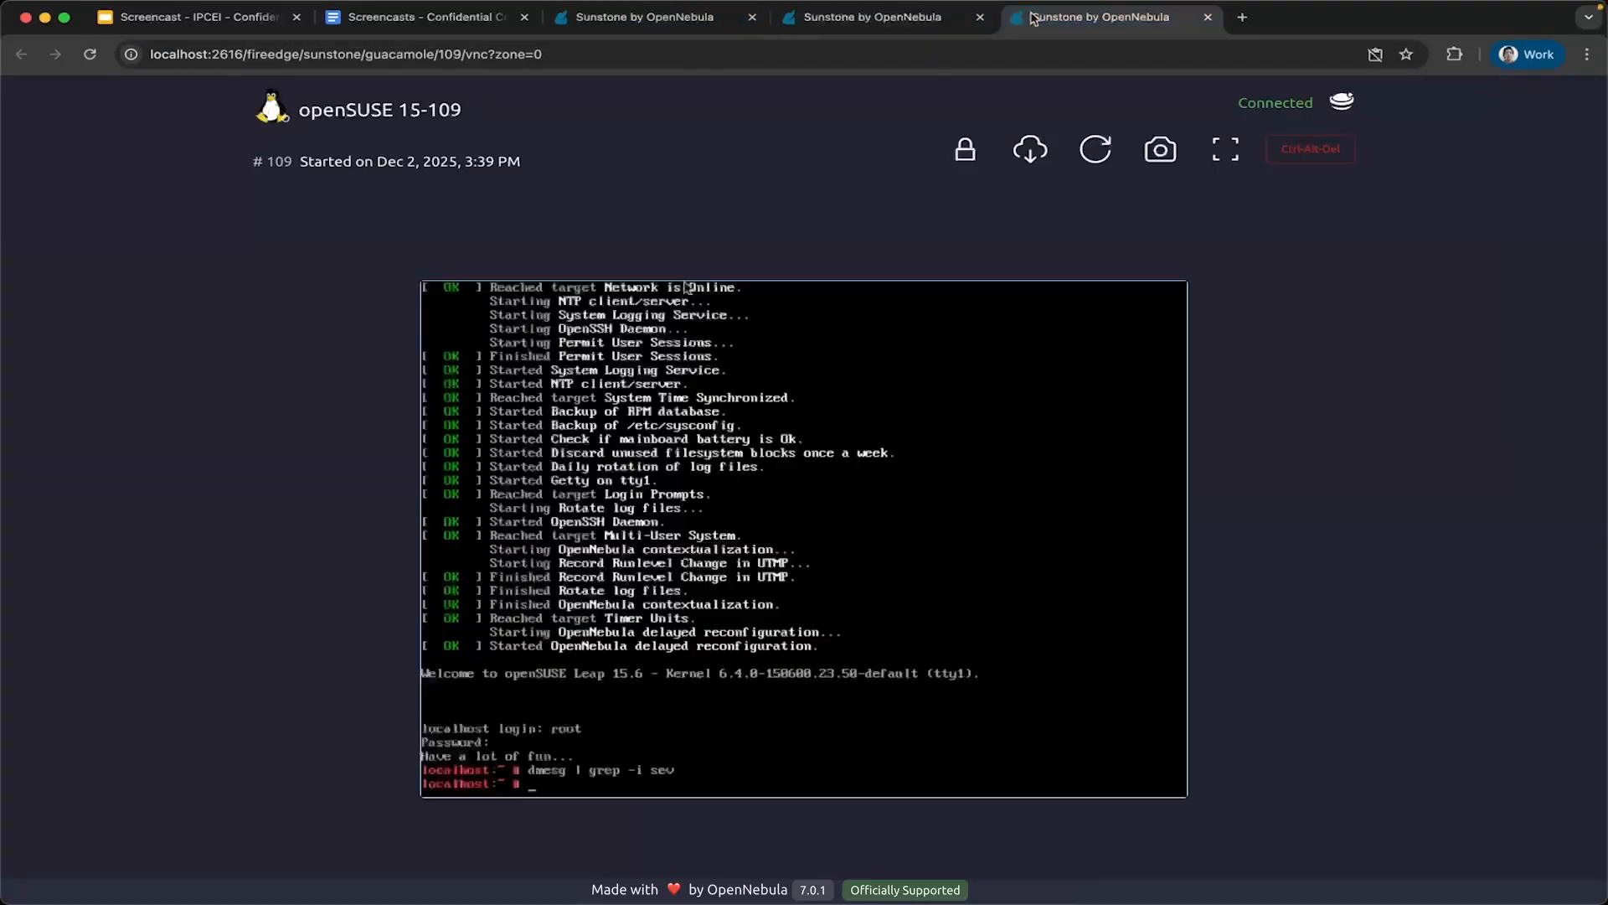
Start python3 in the openSUSE 15-109 console and assign cc = "asdfzxcv" to place a test string in memory.
text(p)
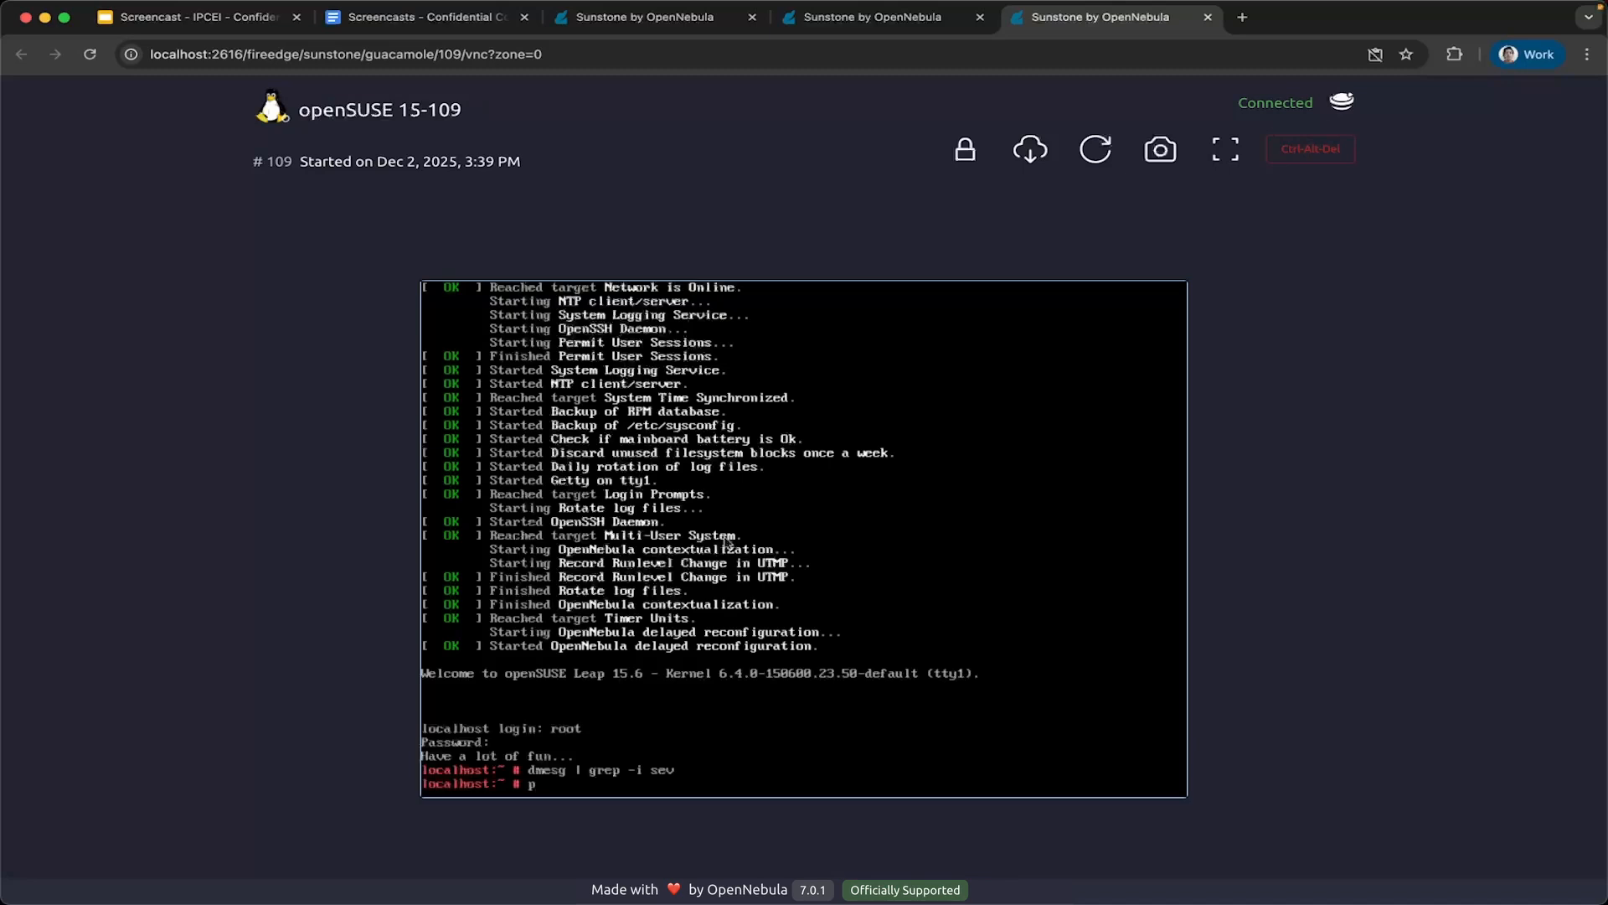
text(ython3)
key(Return)
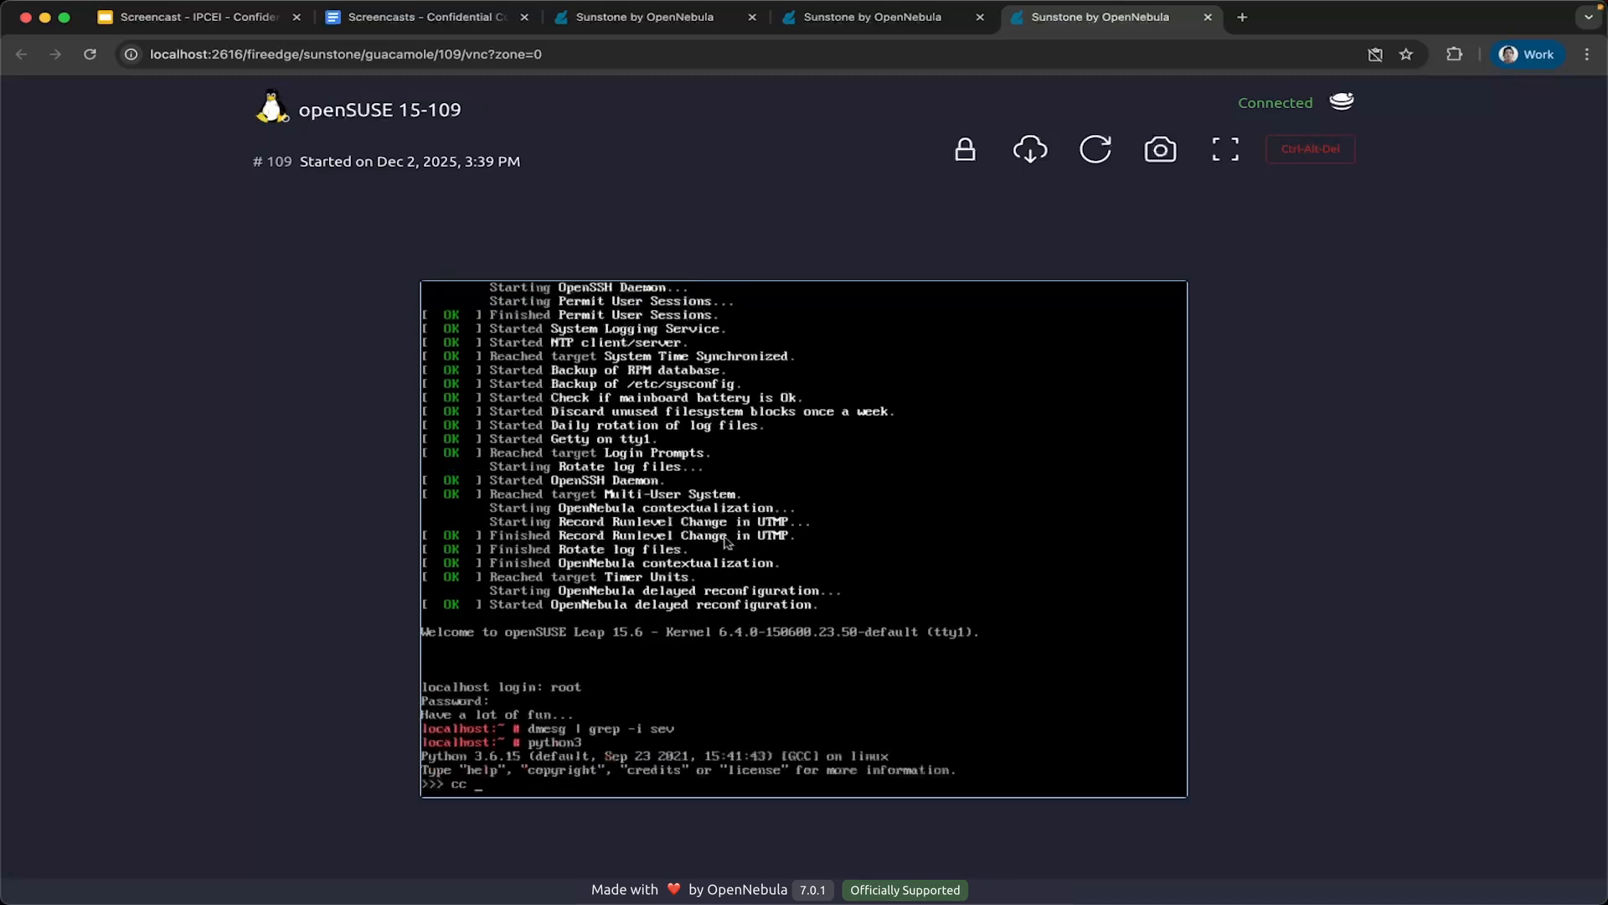
text(cc = "asdfzxcv)
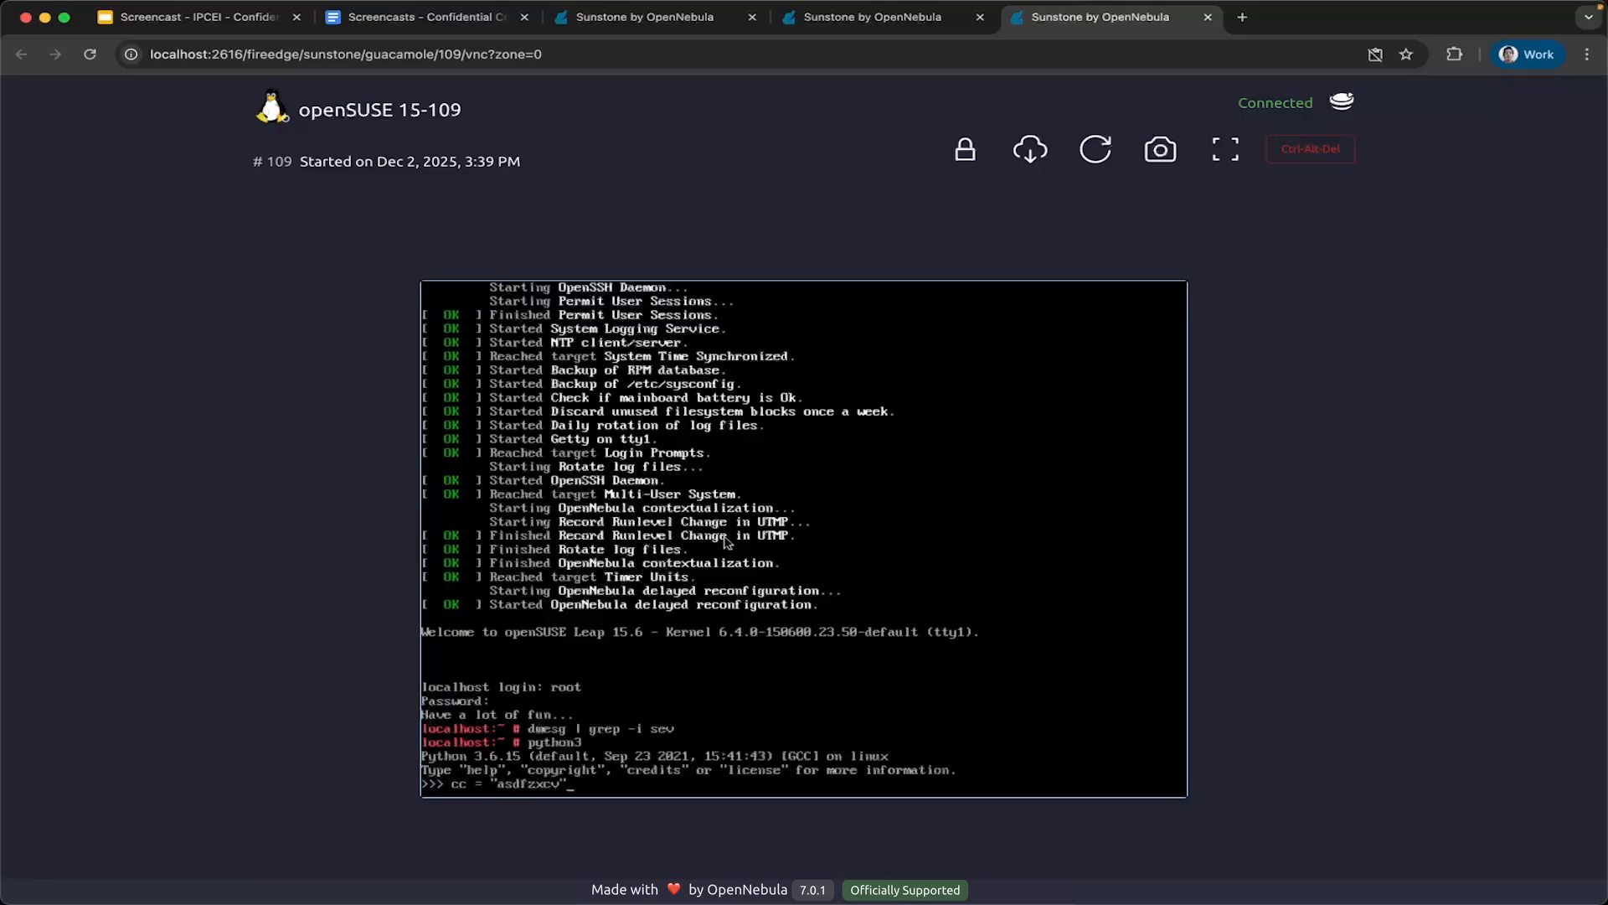
Switch to the ConfidentialVM-107 console, start python3 and assign cc = "asdfzxcv".
click(886, 27)
click(808, 591)
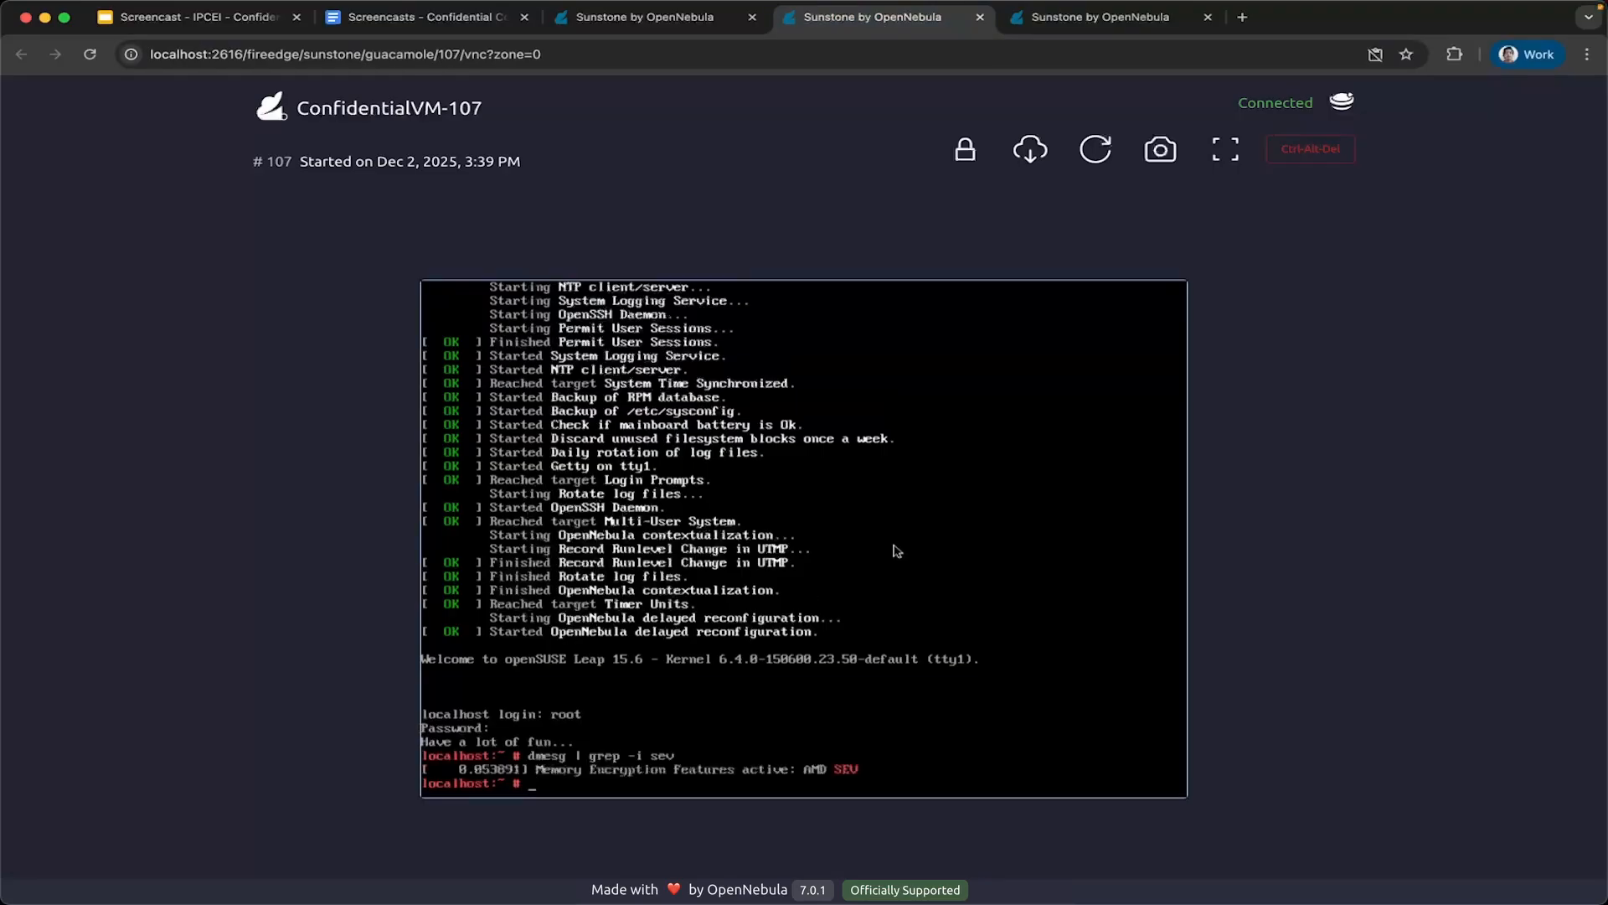
text(python3)
key(Return)
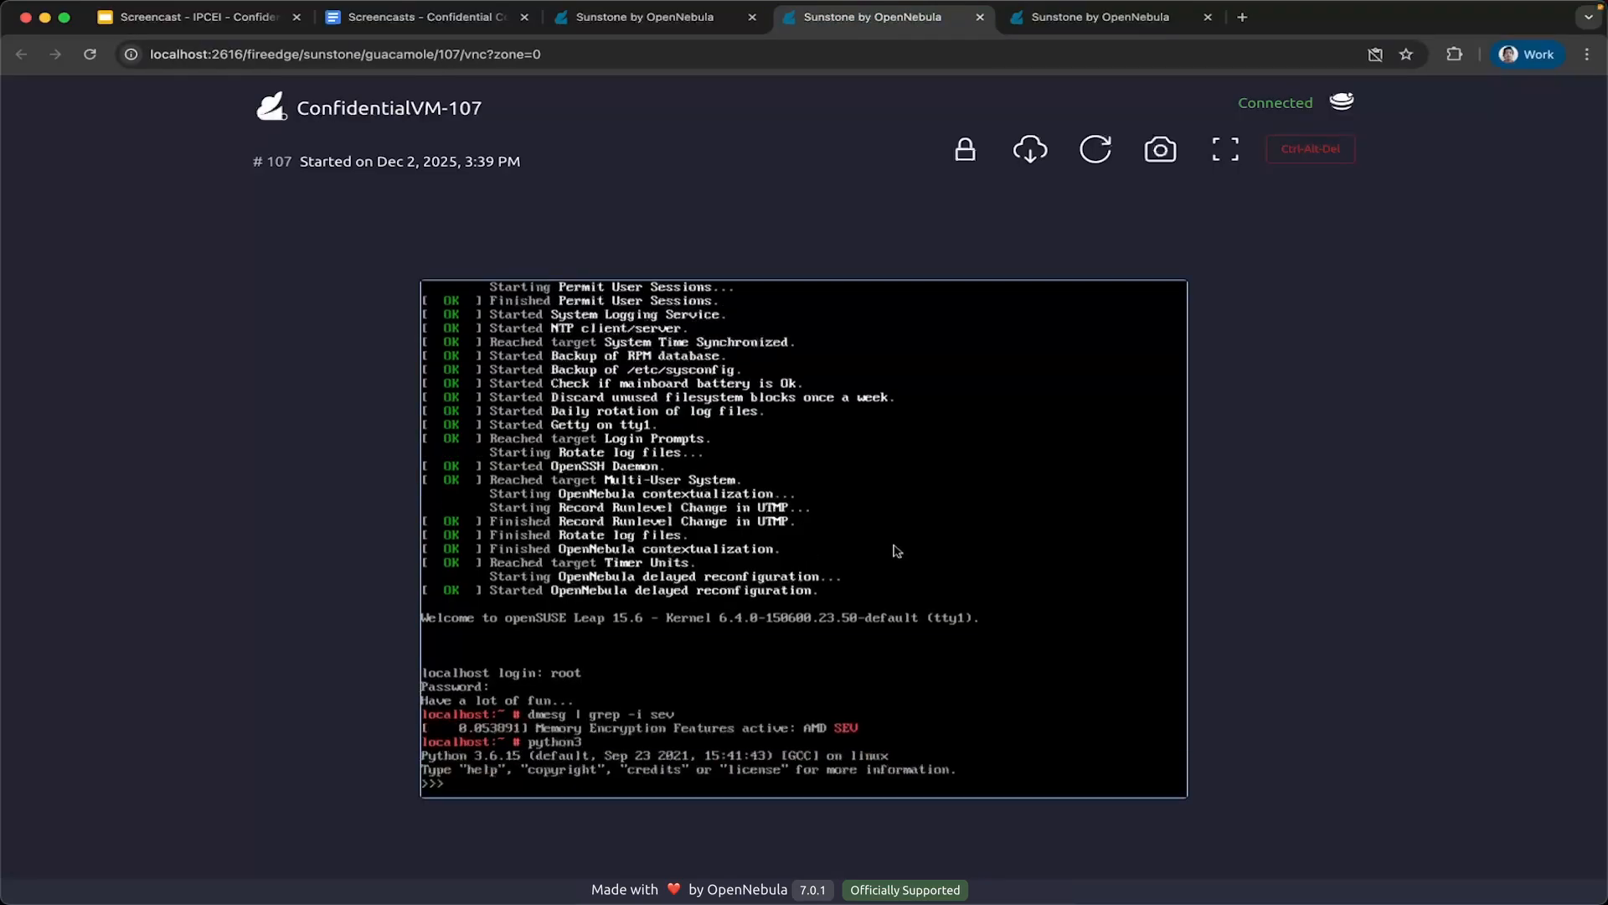
text(cc = "asdfzxcv)
key(Return)
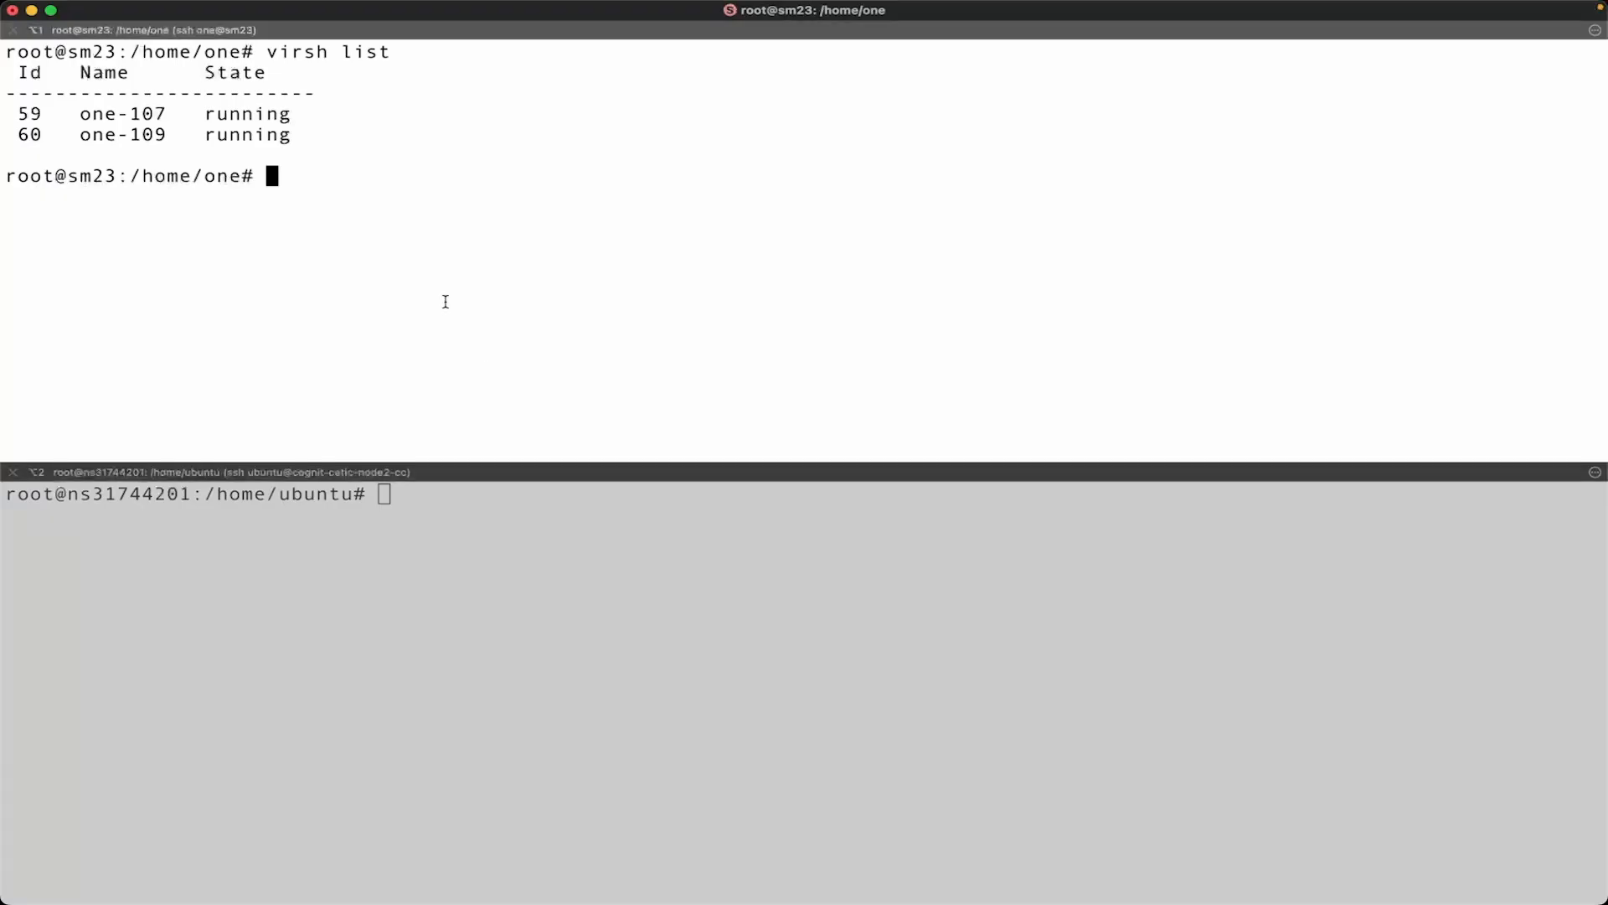
key(ctrl+r)
text(sear)
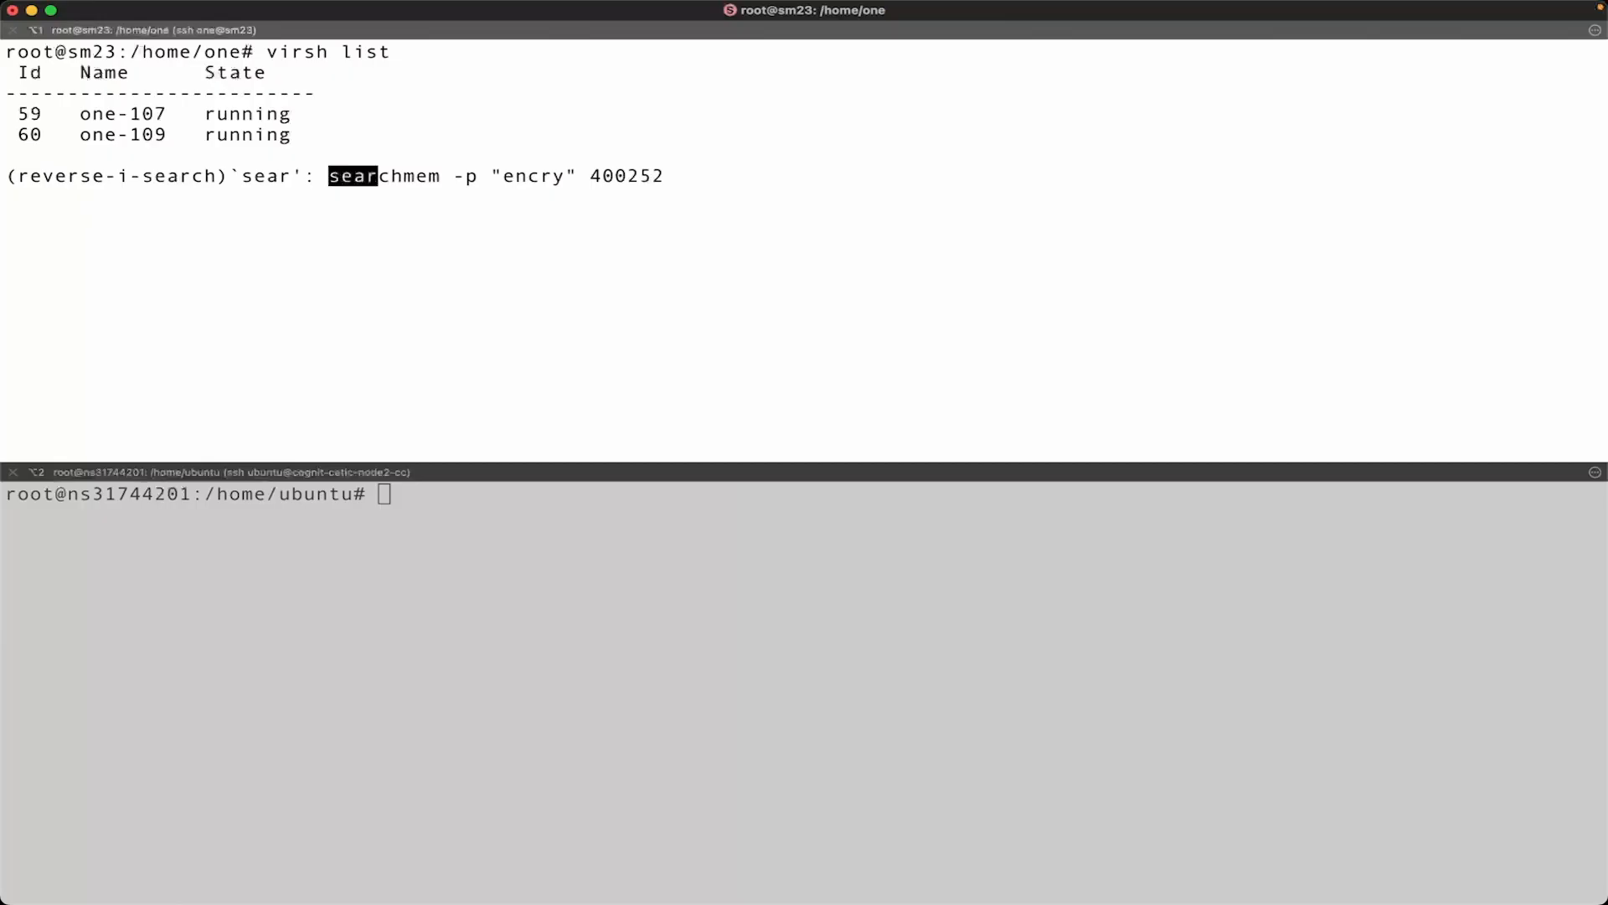
key(ctrl+e)
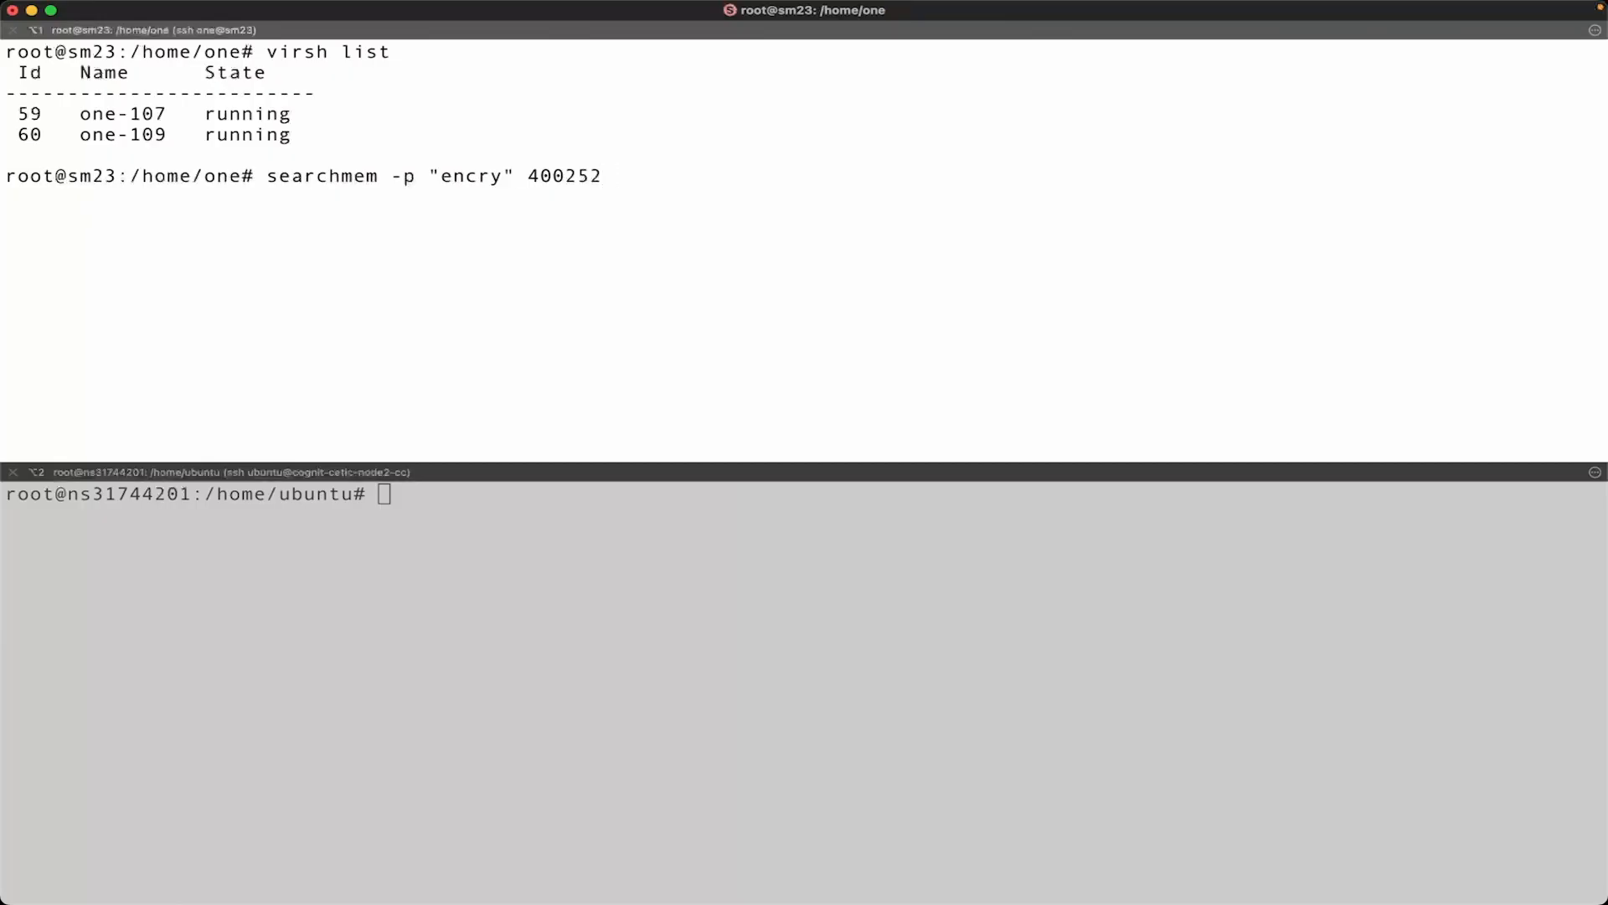
key(Left)
key(Left)
key(Left)
key(Left)
key(Left)
key(Left)
key(Left)
key(Left)
key(Left)
key(Delete)
key(Right)
key(Right)
key(Left)
key(Left)
key(Left)
key(Delete)
key(BackSpace)
key(BackSpace)
key(BackSpace)
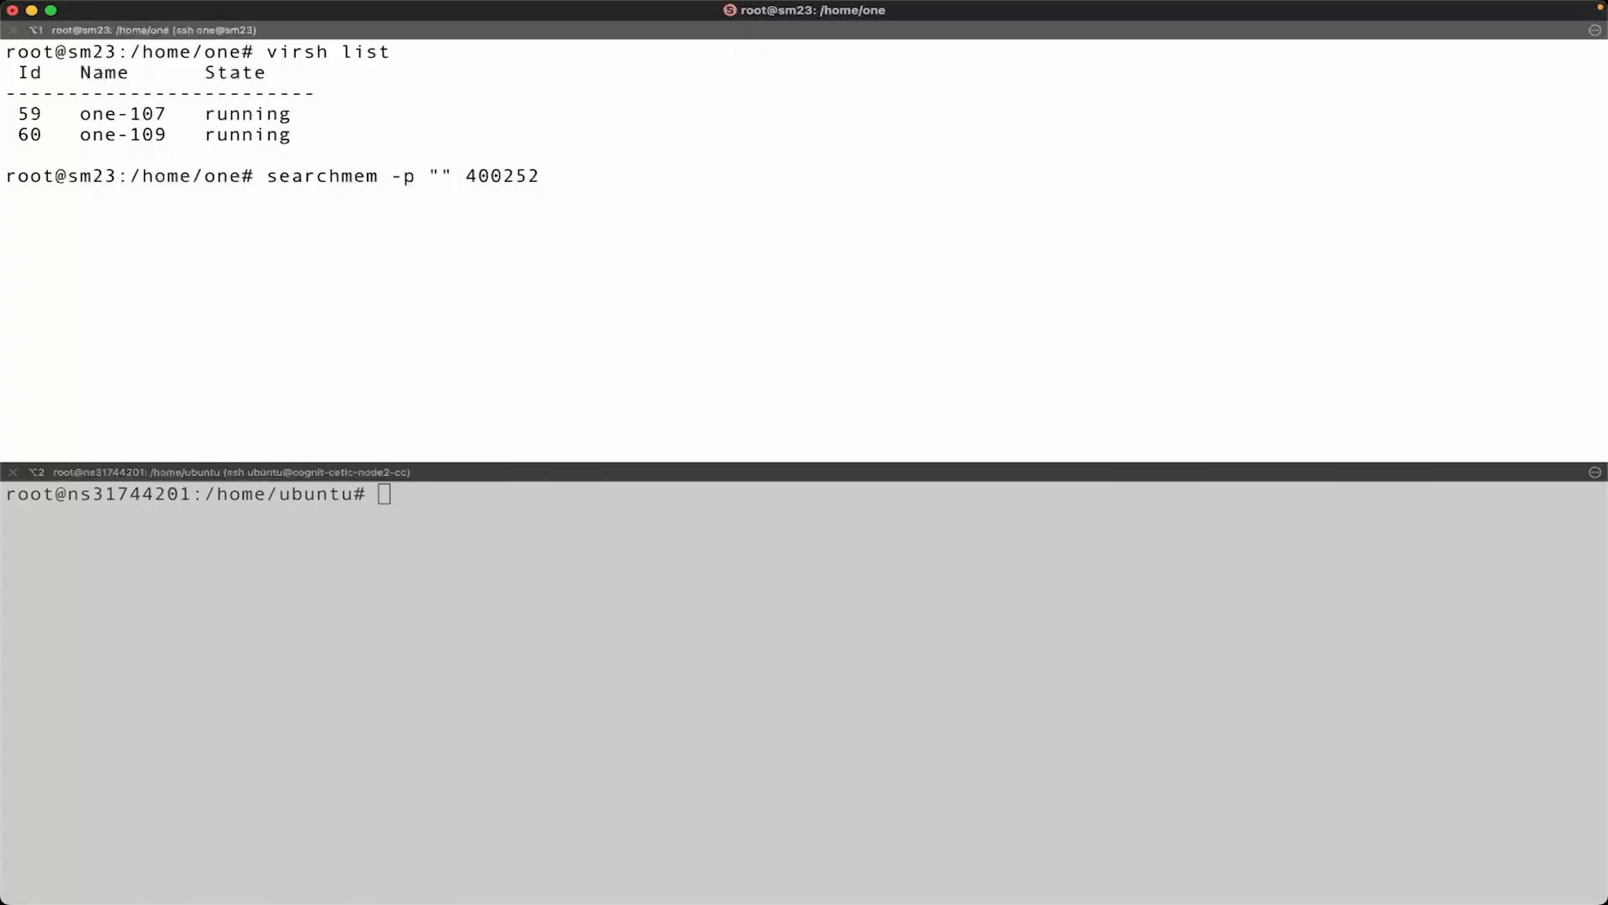
key(ctrl+c)
Run "ps aux | grep -i one-107" in the sm23 terminal and select the process ID of the one-107 QEMU process.
text(ps a)
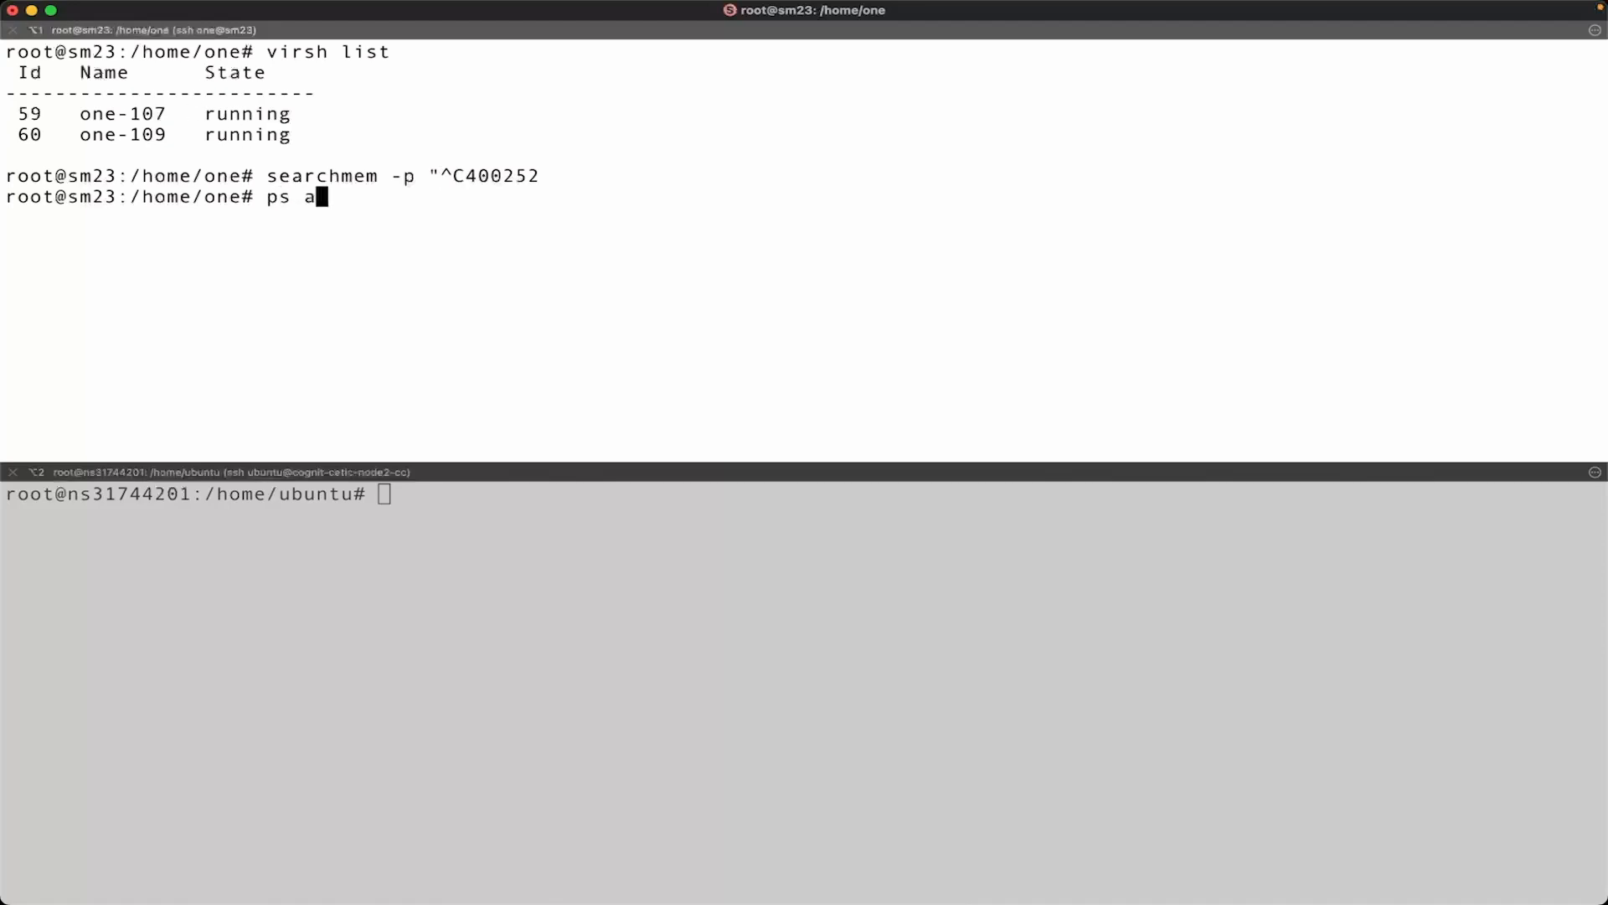
text(ux | grep -i one-1)
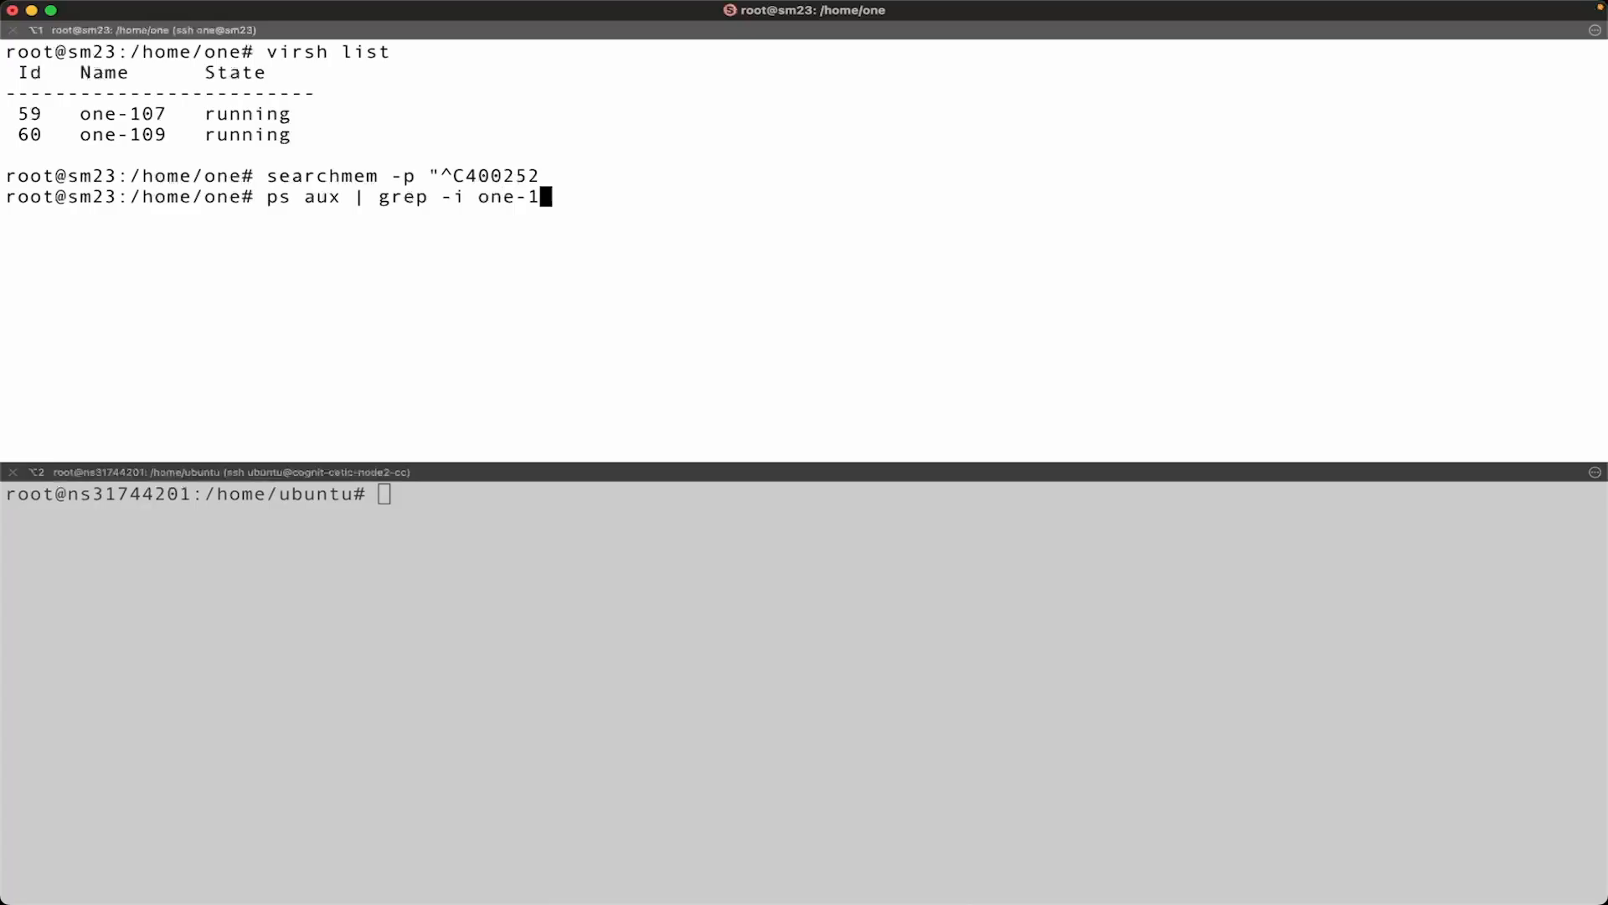
text(07)
key(Return)
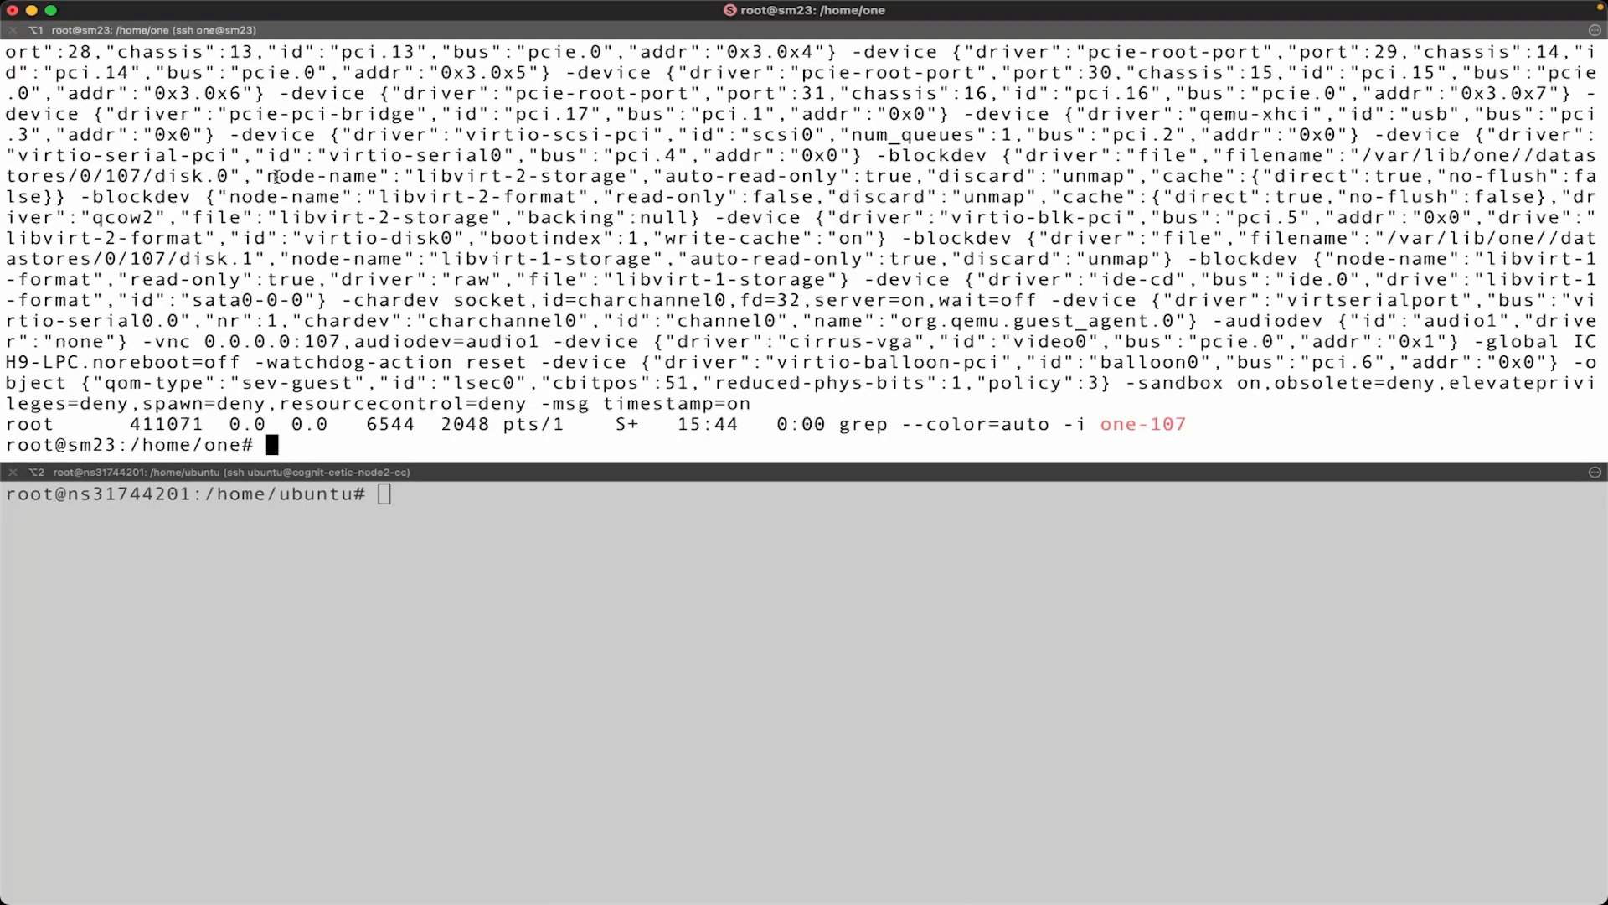
scroll(276, 177, up, 15)
double_click(165, 238)
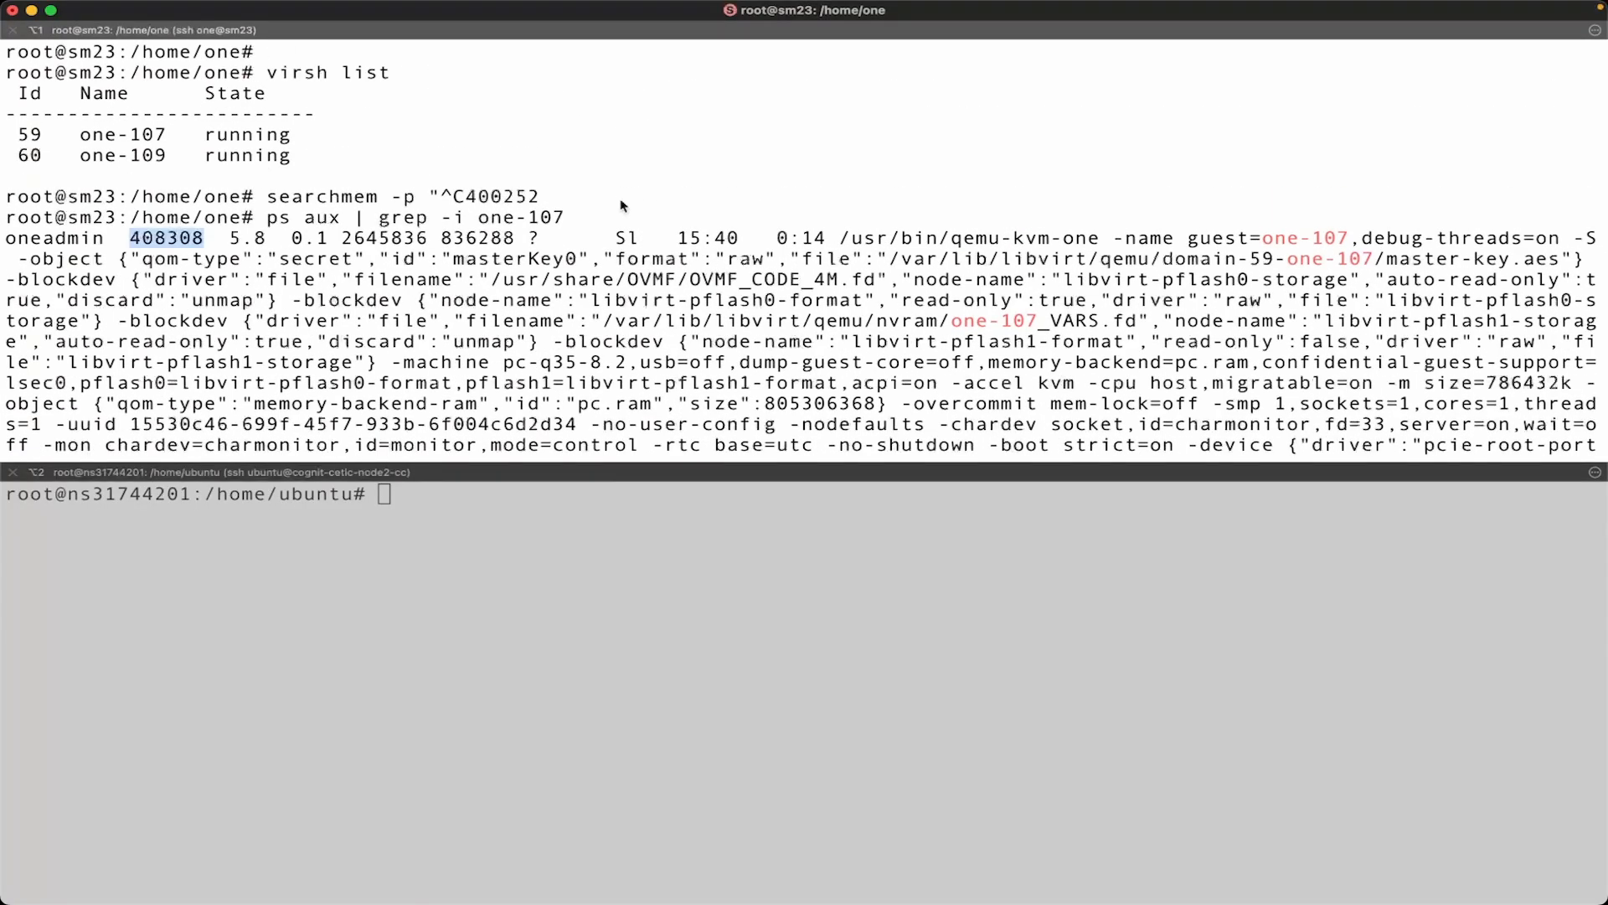
Recall the earlier searchmem command on sm23 and change its process ID to 408308 and its search pattern to "asdf".
key(ctrl+r)
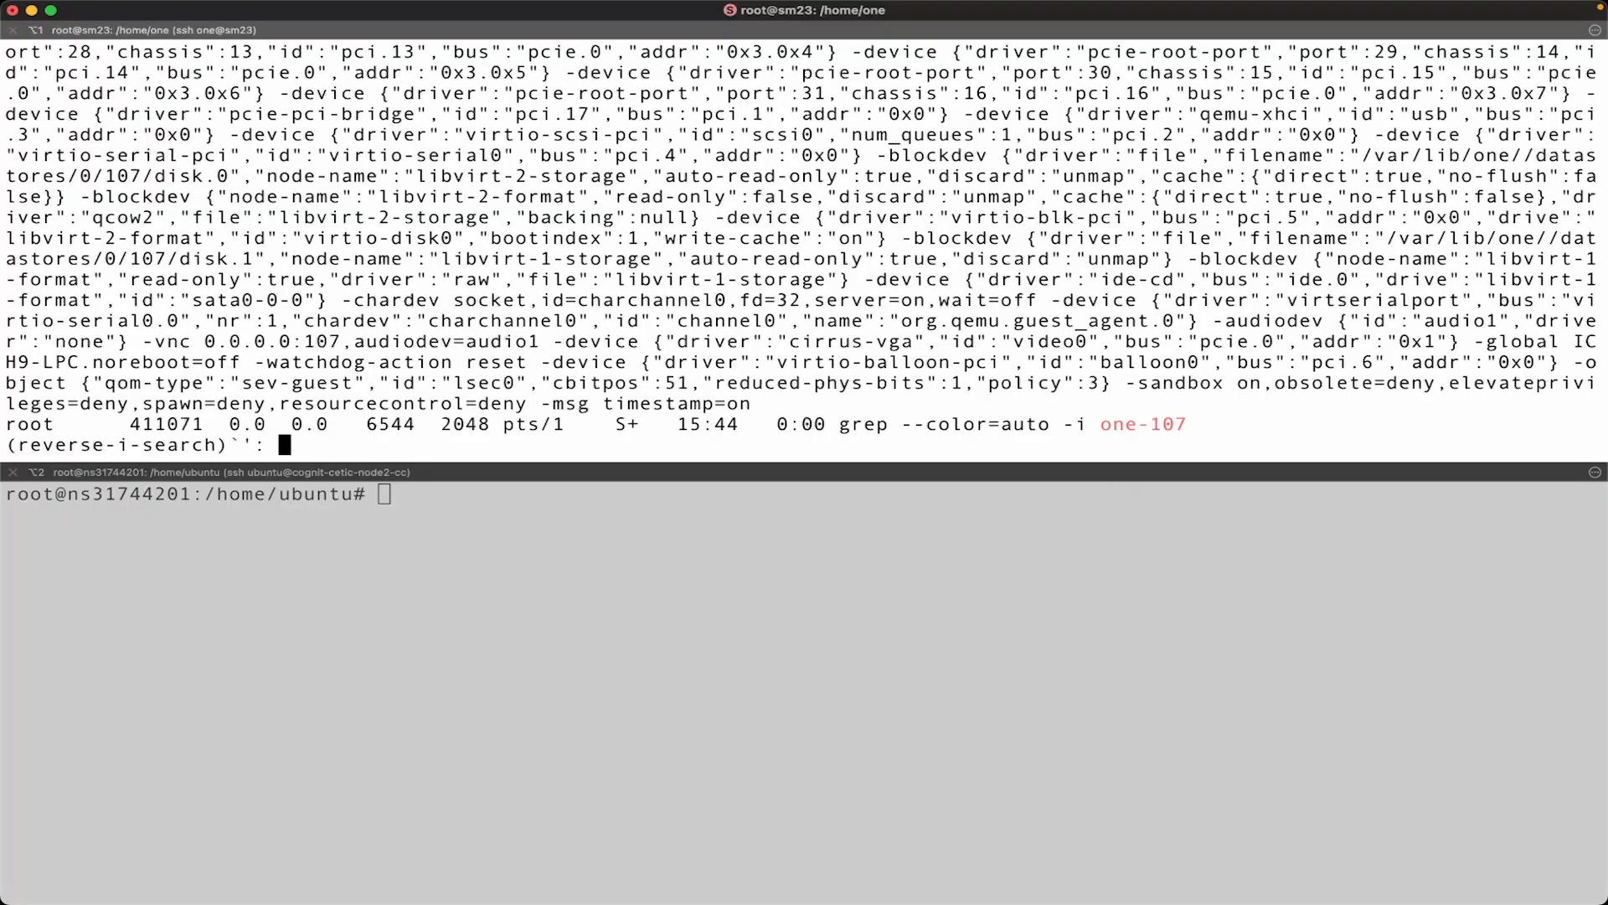
text(ear)
key(Escape)
key(End)
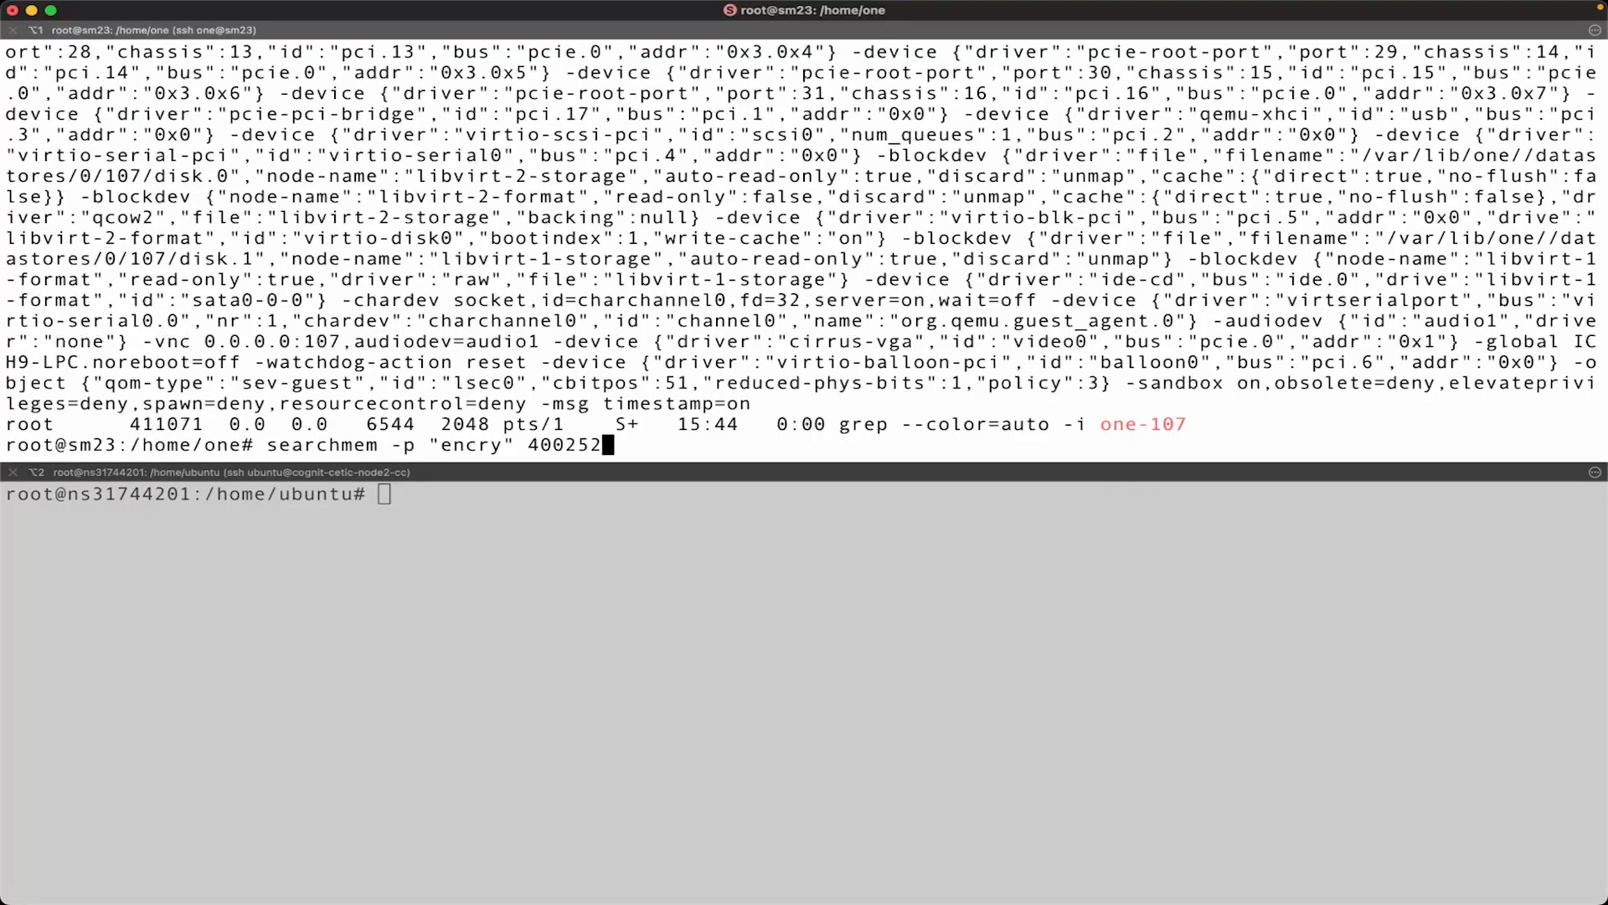
key(BackSpace)
key(BackSpace)
key(BackSpace)
key(BackSpace)
key(BackSpace)
key(BackSpace)
text(408308)
key(Left)
key(Left)
key(Left)
key(Left)
key(Left)
key(Left)
key(Left)
key(BackSpace)
key(BackSpace)
key(BackSpace)
key(BackSpace)
key(BackSpace)
text(asdf)
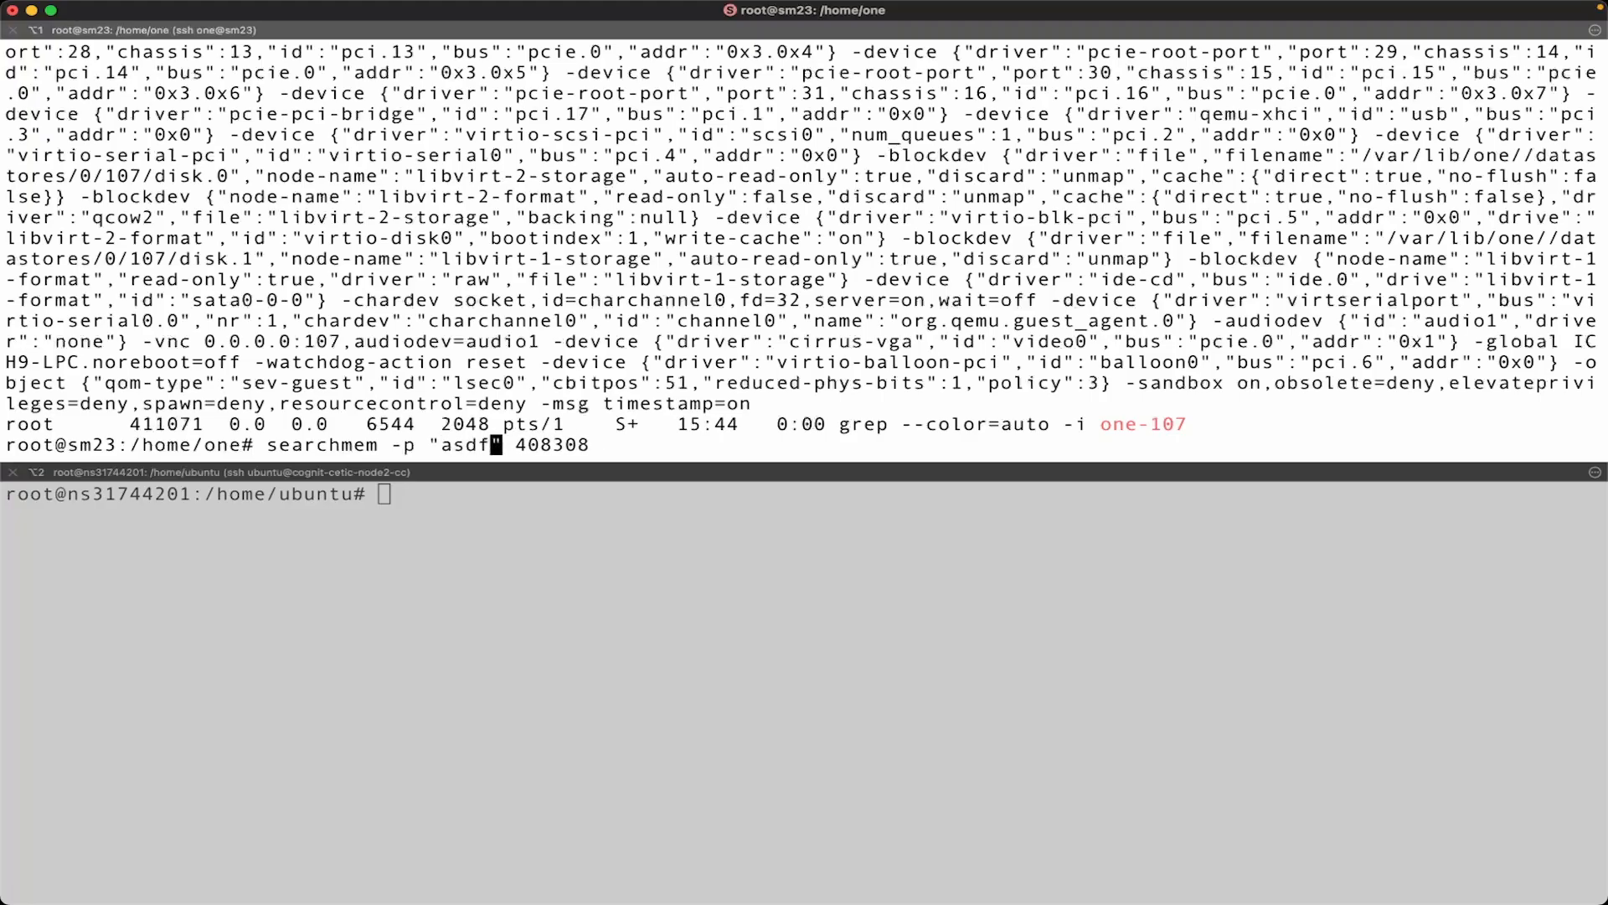
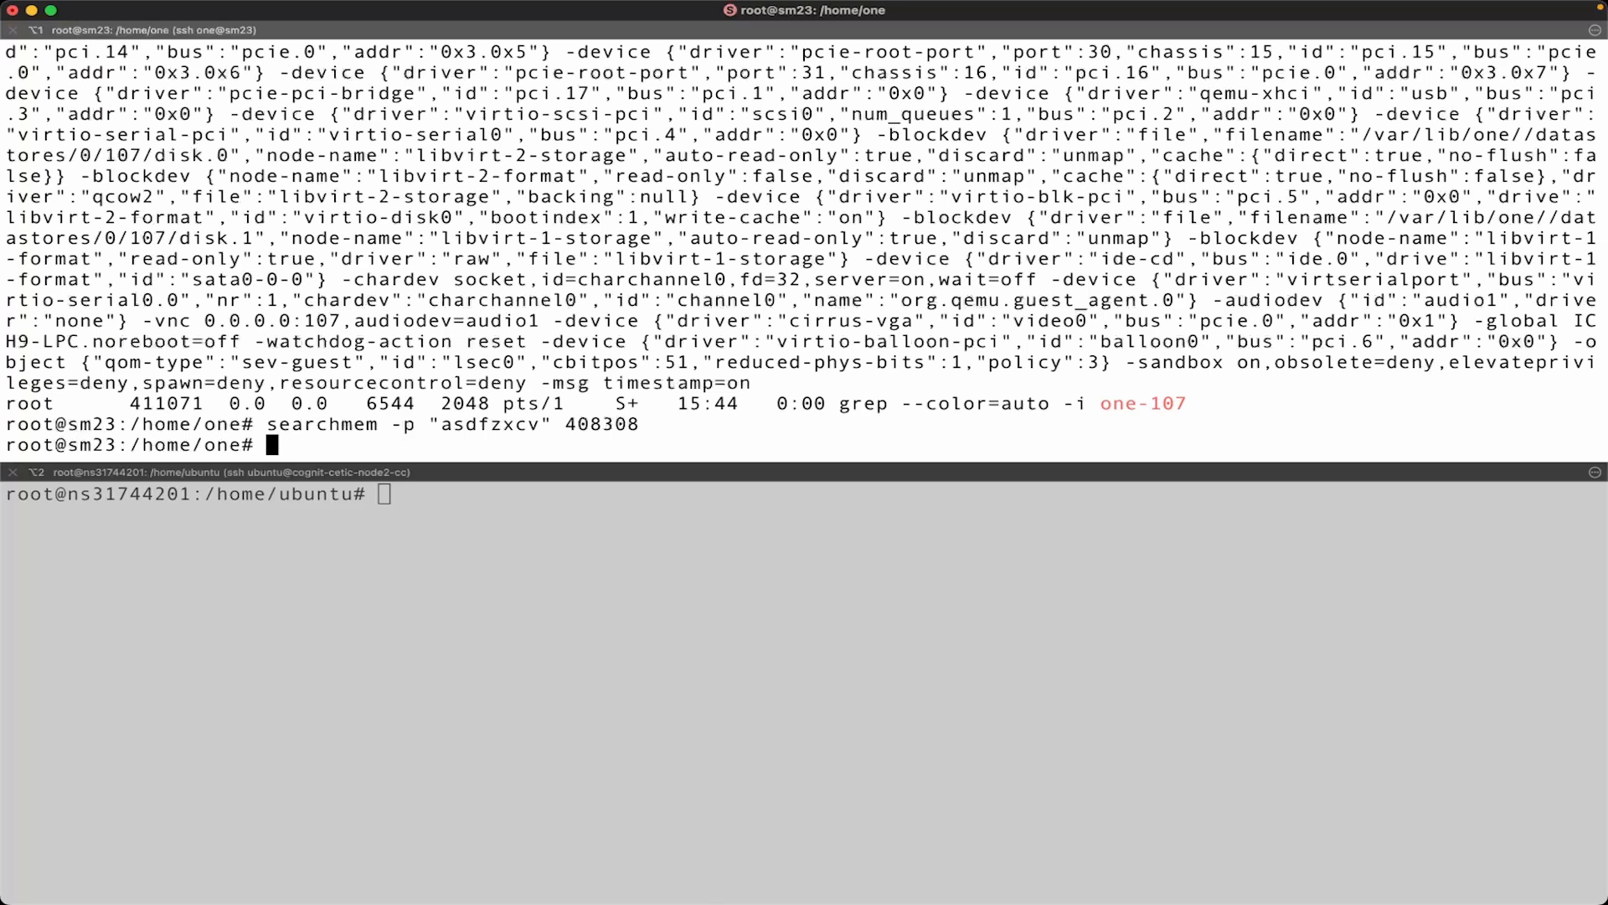
key(Up)
key(BackSpace)
key(BackSpace)
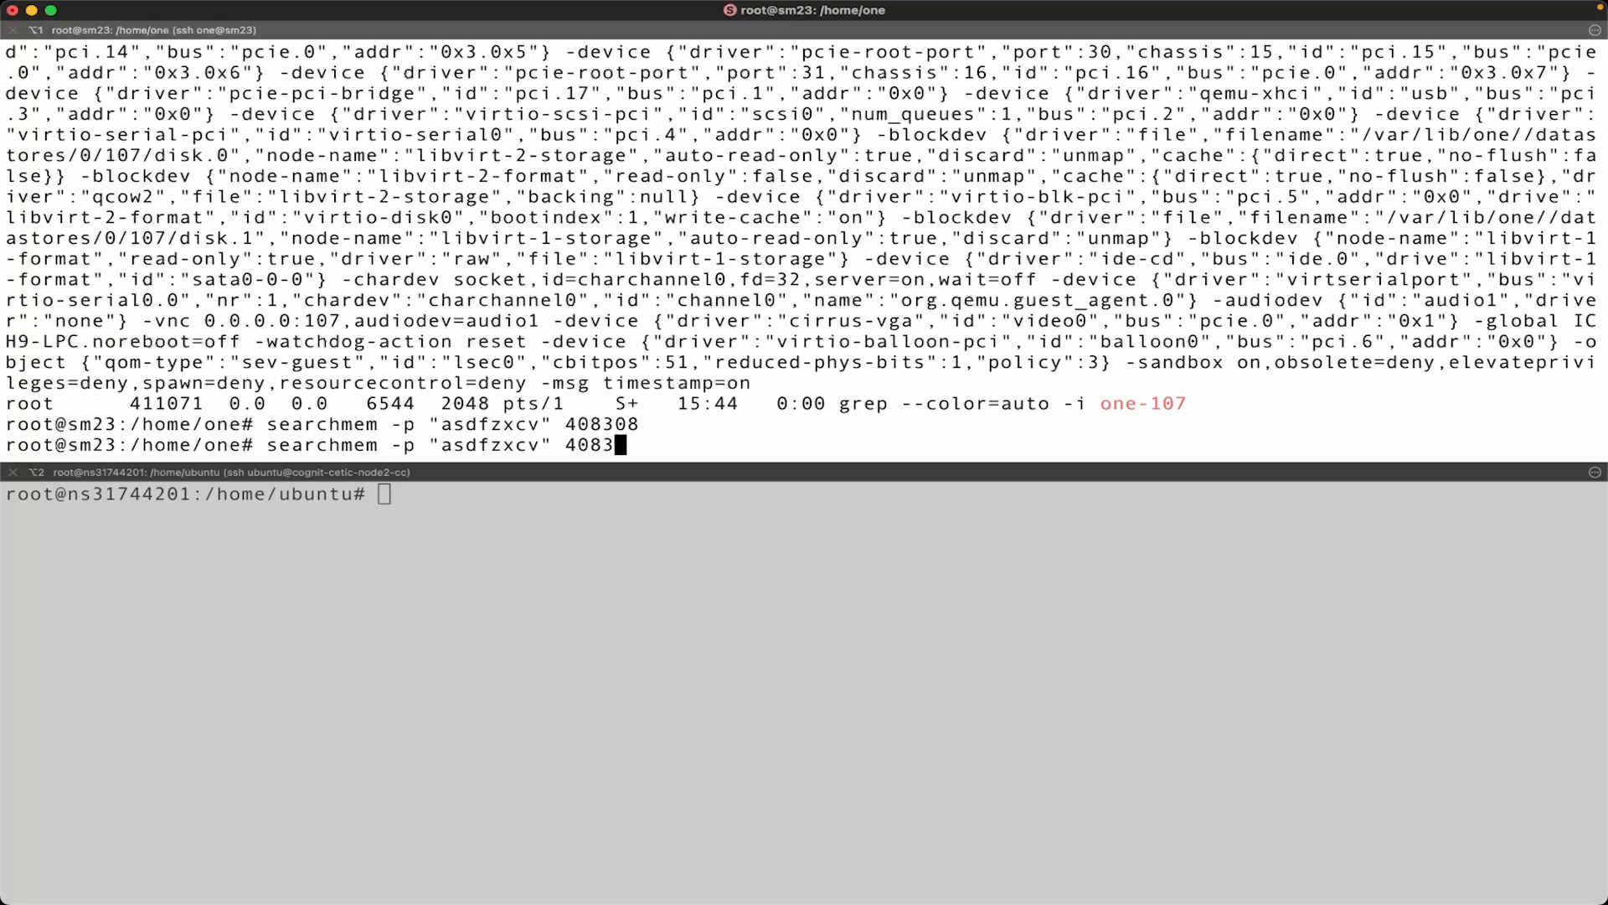
key(ctrl+c)
Run "ps aux | grep -i one-109" in the sm23 terminal and select the process ID of the one-109 QEMU process.
key(Up)
key(Up)
key(BackSpace)
text(9)
key(Return)
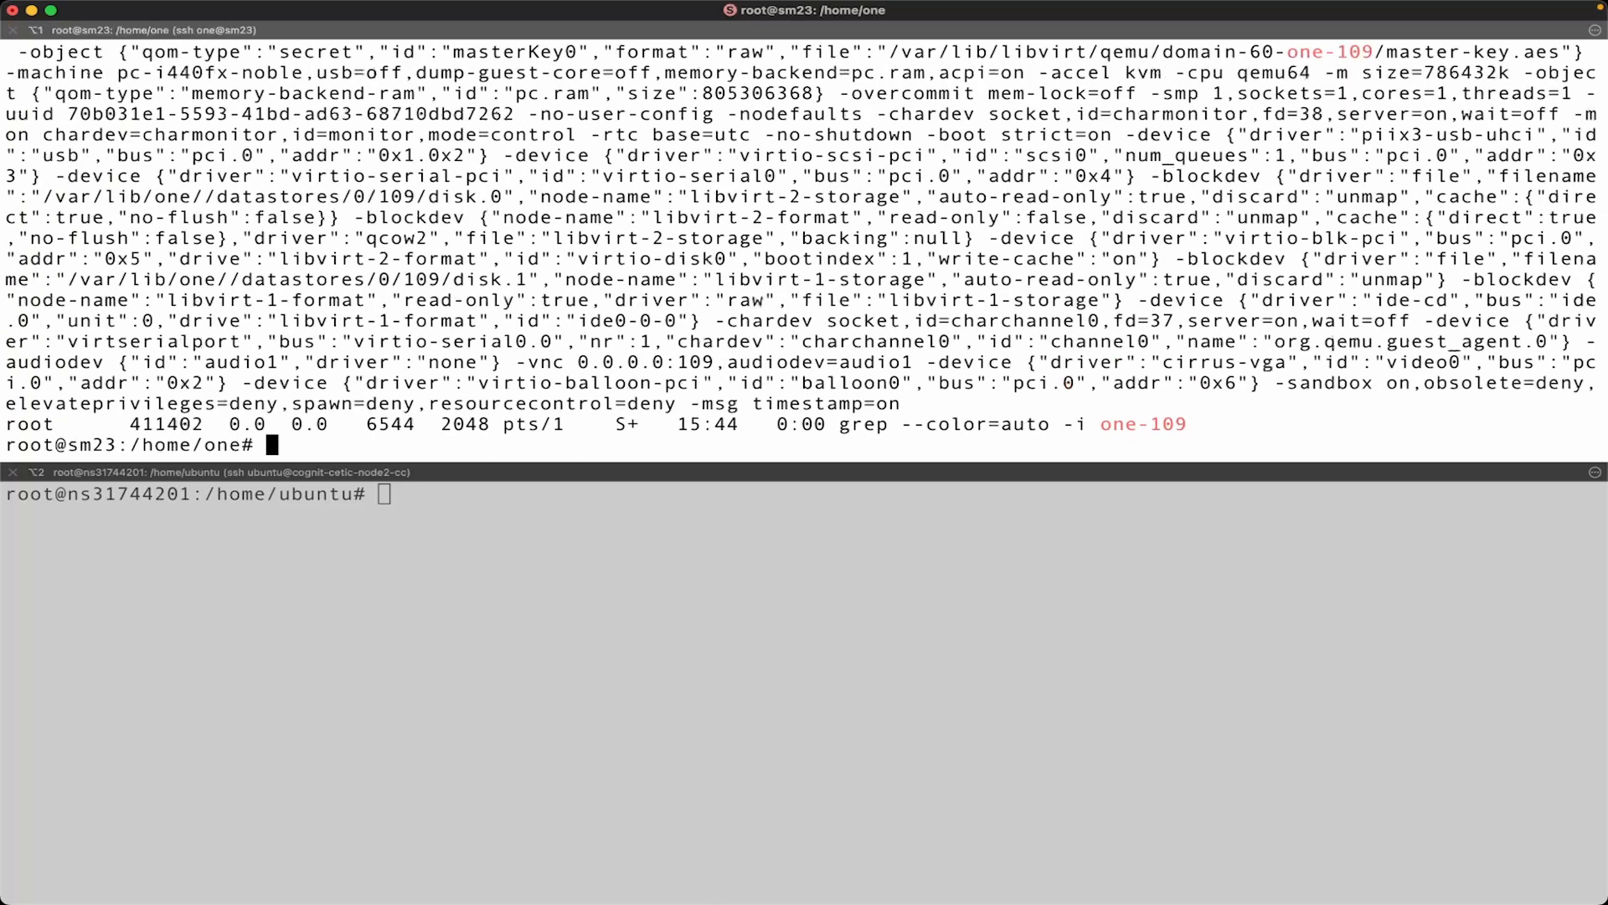
scroll(458, 105, down, 3)
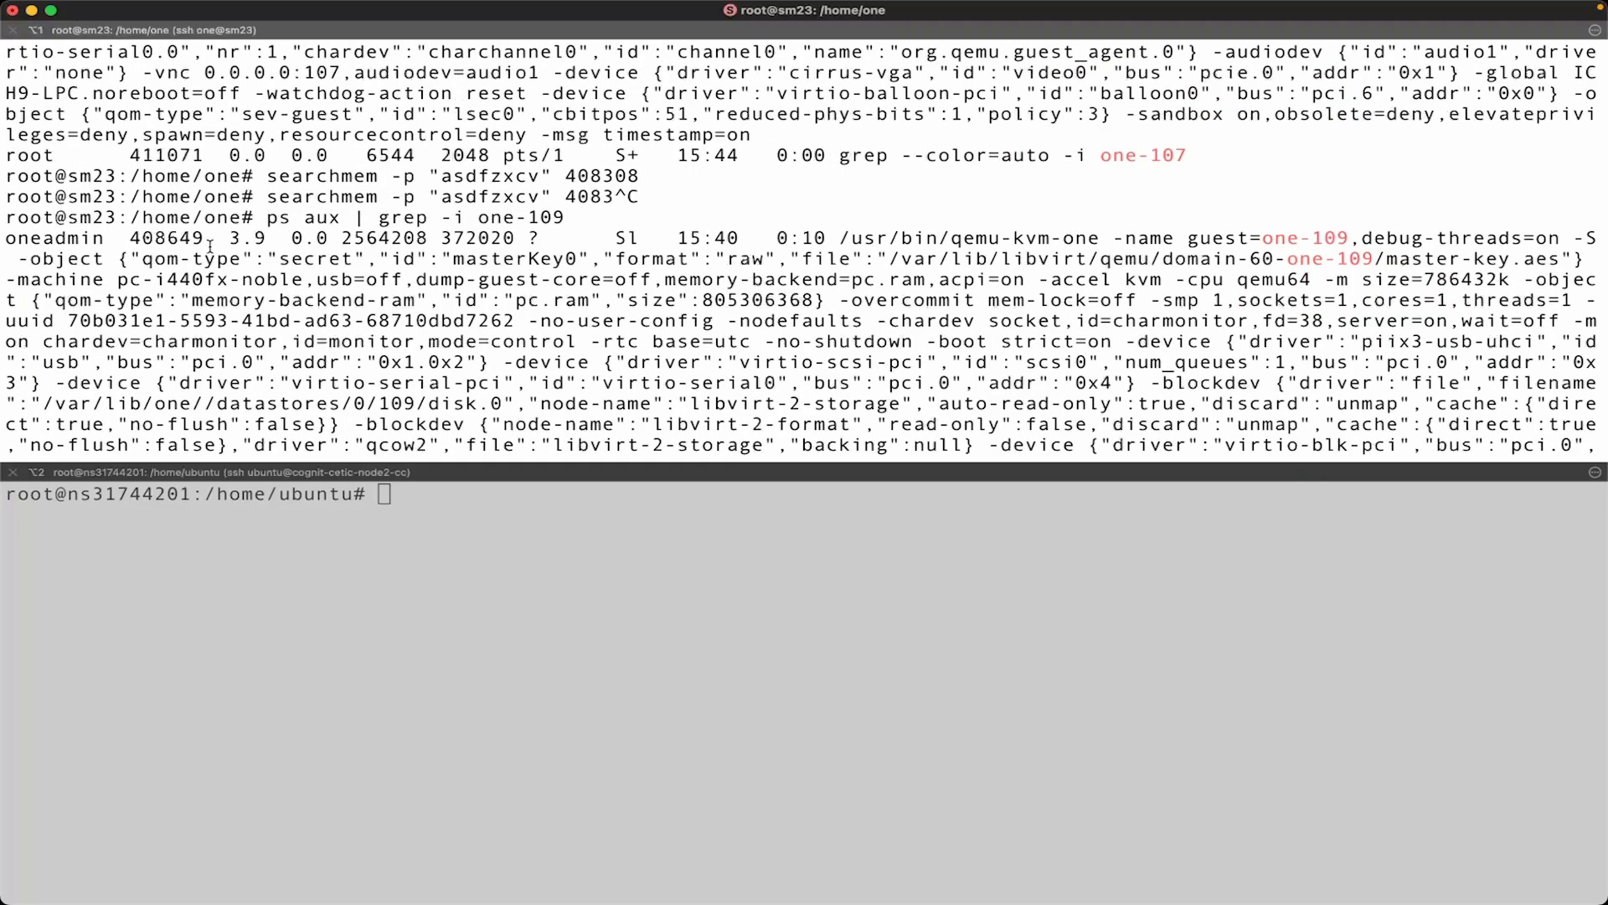
double_click(166, 238)
scroll(492, 292, down, 5)
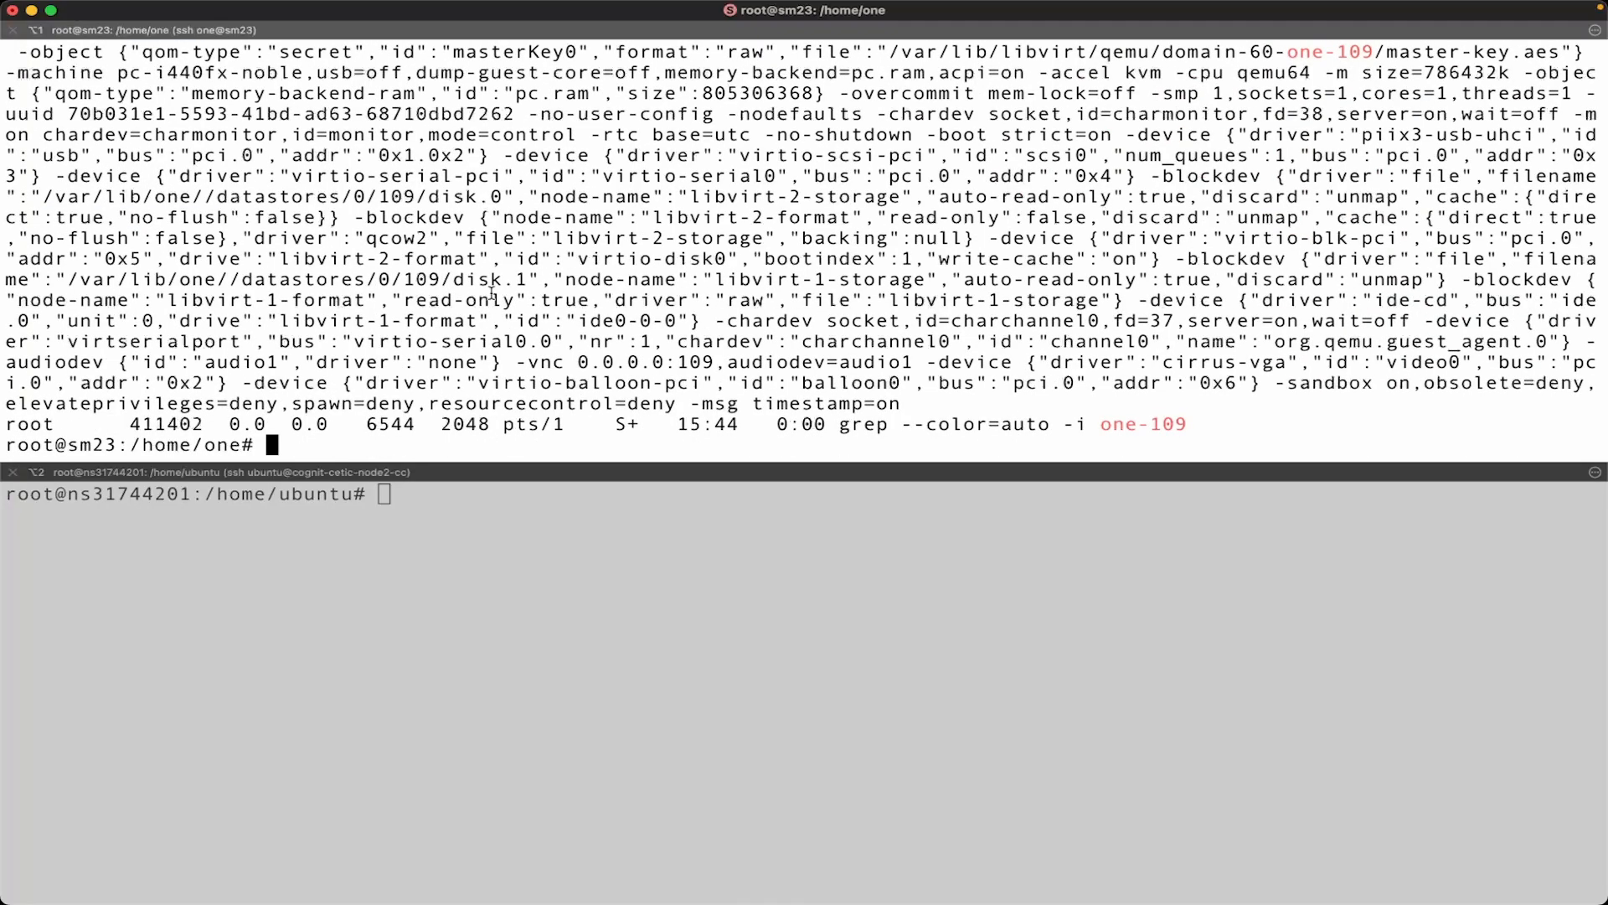